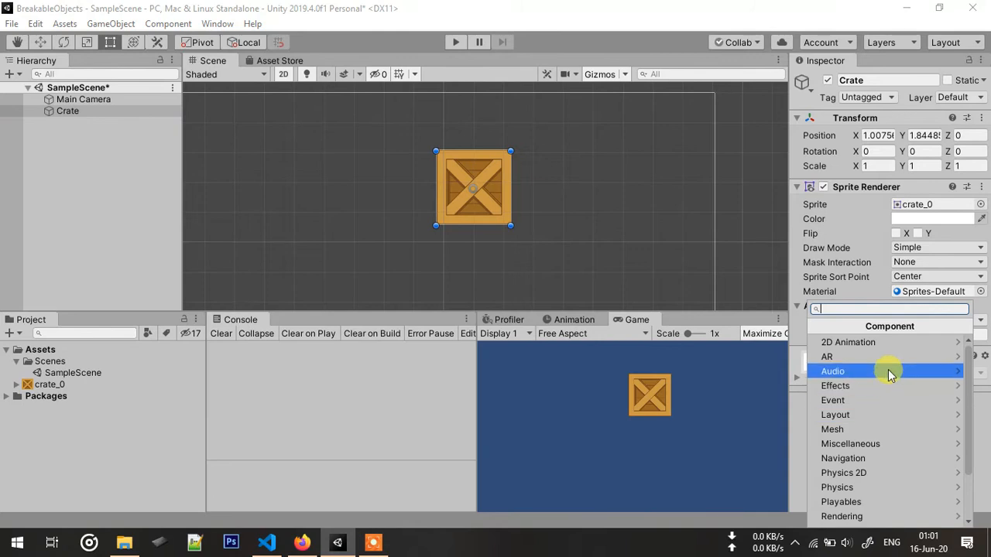
# Add a Box Collider 2D component to the Crate object.
pyautogui.click(870, 472)
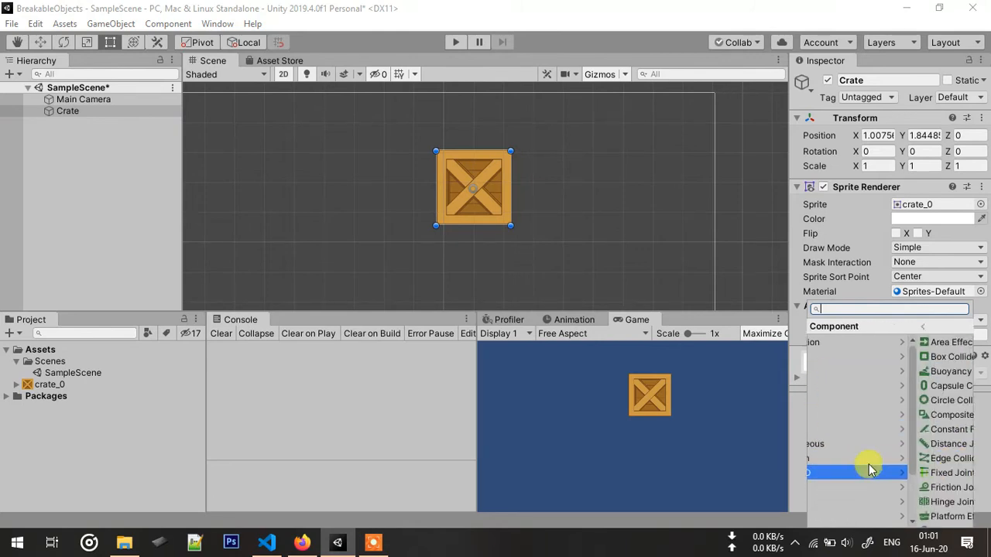
pyautogui.click(851, 357)
pyautogui.scroll(-3, 858, 380)
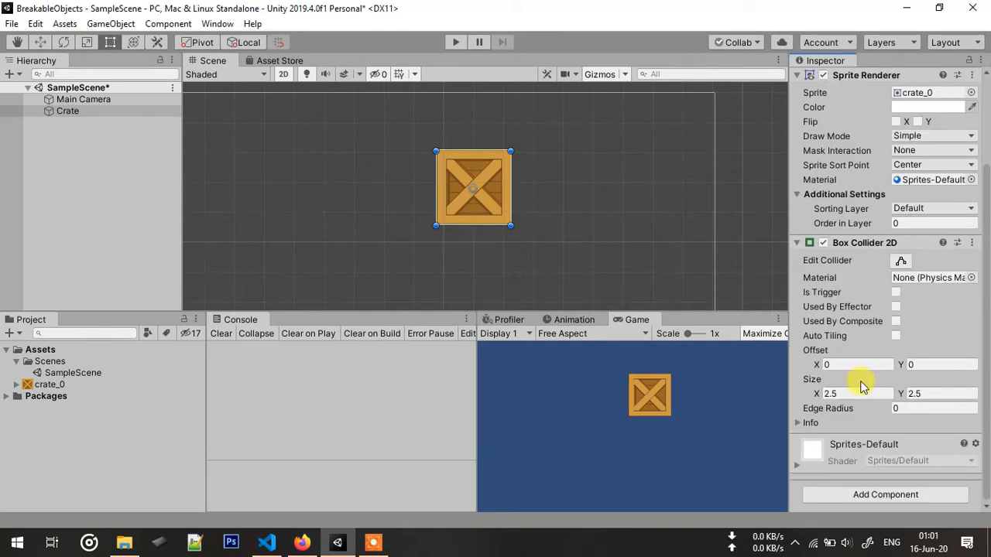
# Create a new script named BreakThis and add it to the Crate as a component.
pyautogui.click(882, 500)
pyautogui.scroll(-3, 863, 379)
pyautogui.click(862, 522)
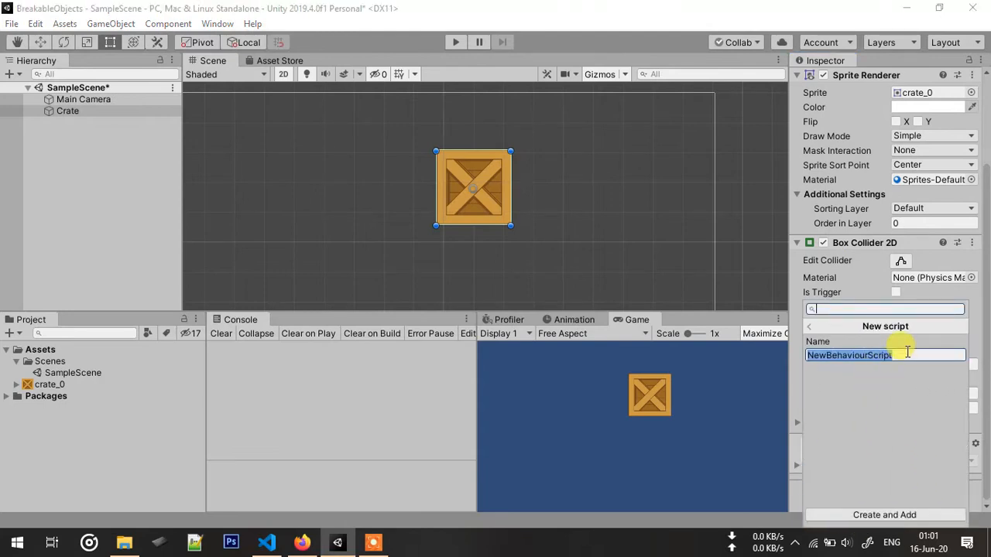
pyautogui.press('Escape')
pyautogui.write('Bra')
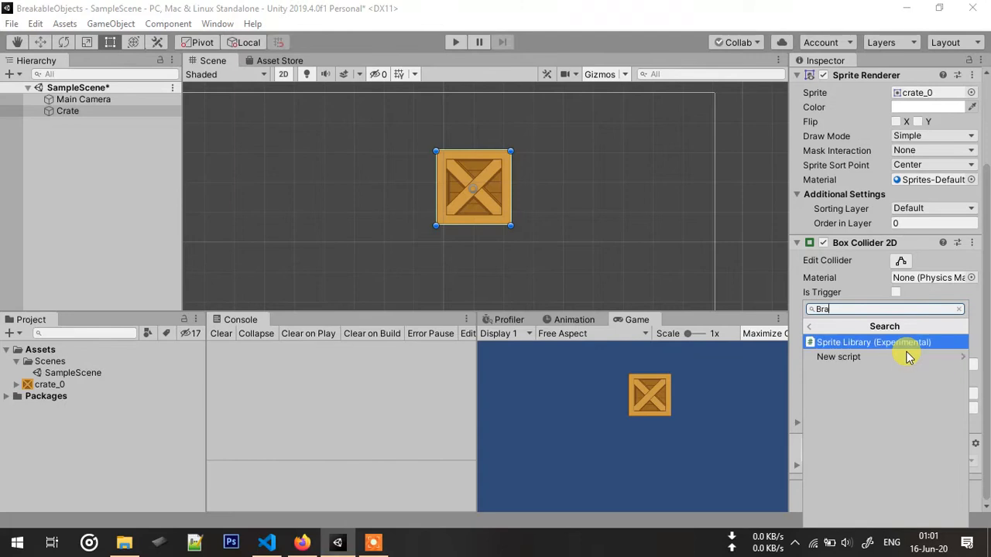
pyautogui.write('eakThis')
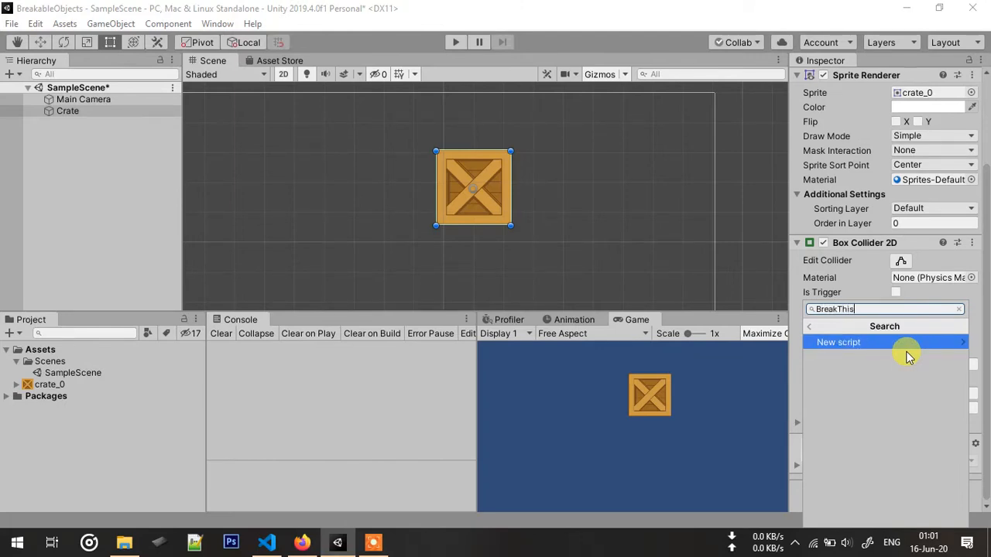
pyautogui.click(899, 346)
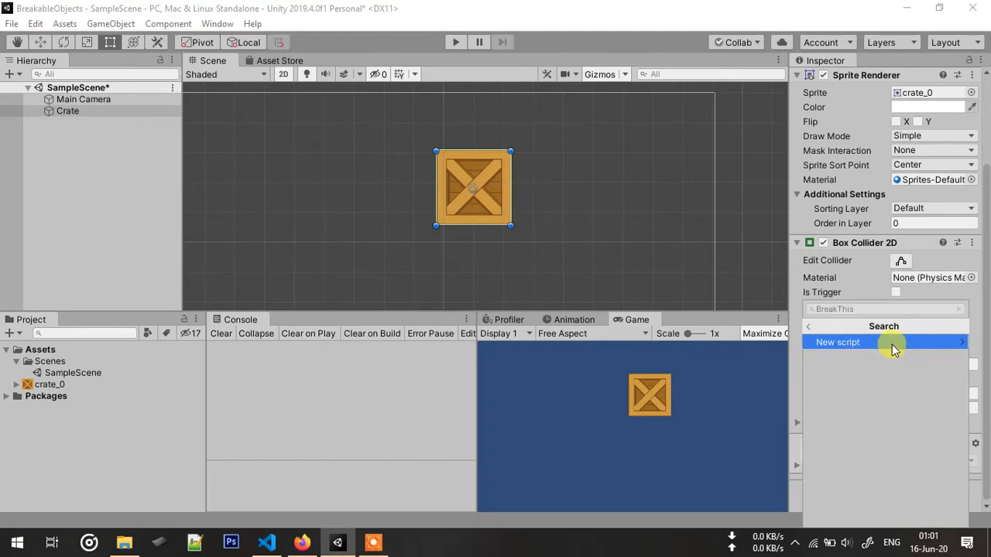
pyautogui.click(884, 515)
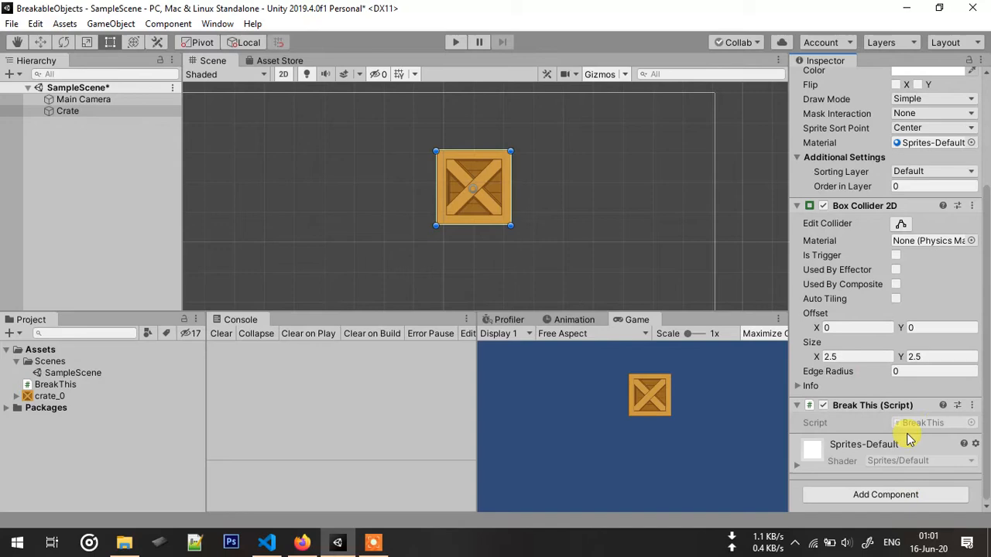
# Open the BreakThis script in Visual Studio Code and delete the default Start and Update methods with their comments.
pyautogui.click(927, 423)
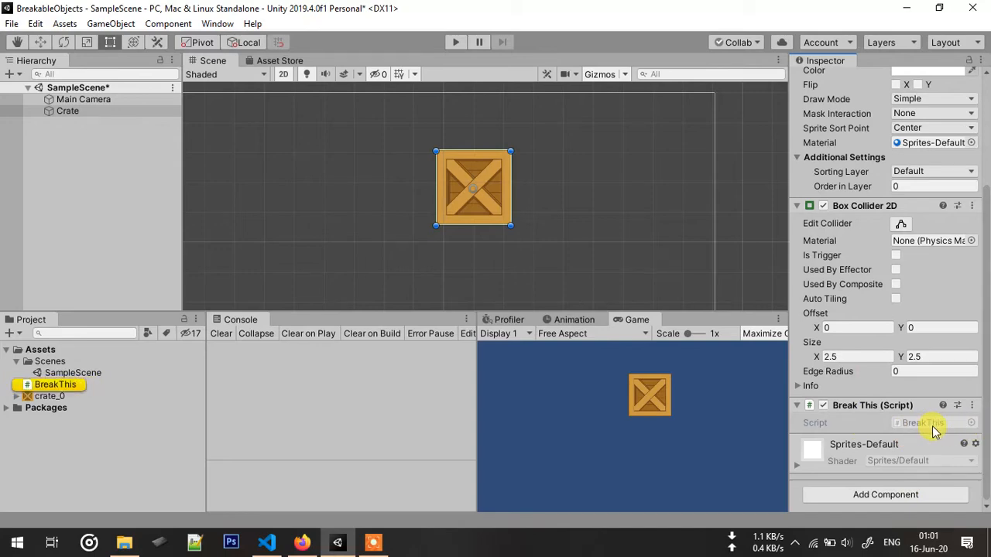
pyautogui.doubleClick(933, 426)
pyautogui.scroll(-1, 279, 341)
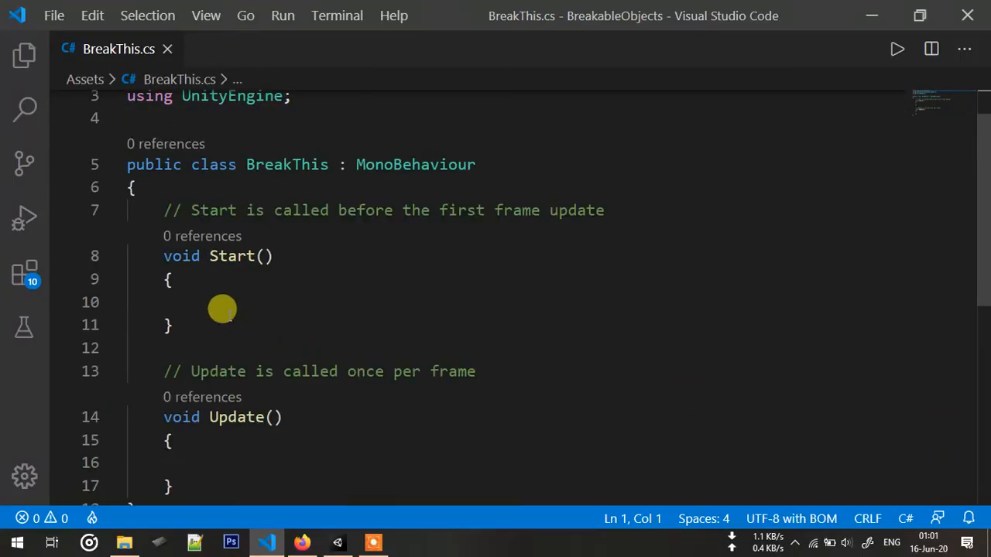
pyautogui.moveTo(155, 200); pyautogui.dragTo(217, 449)
pyautogui.press('BackSpace')
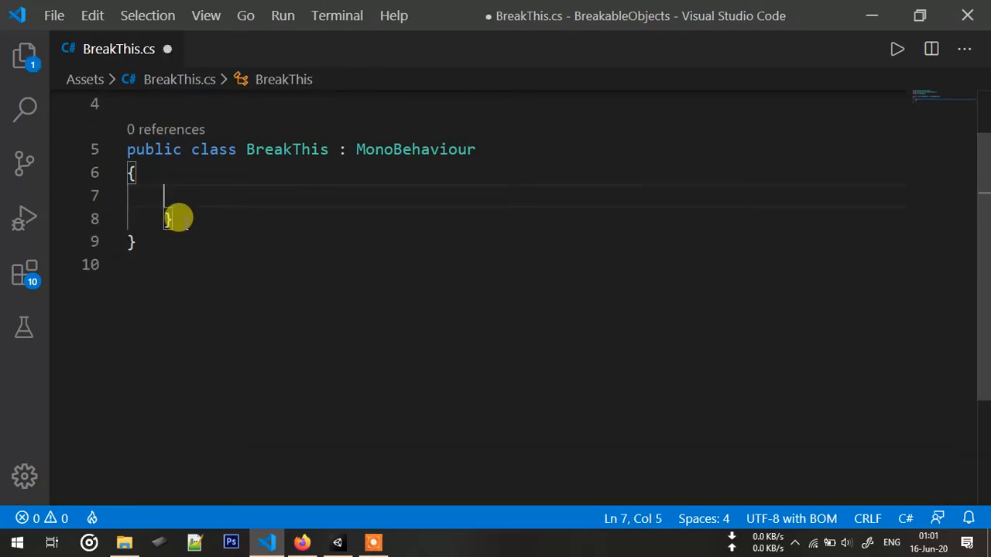
pyautogui.moveTo(172, 218); pyautogui.dragTo(147, 214)
pyautogui.press('BackSpace')
# Insert an OnMouseDown() method into the BreakThis class using the autocomplete snippet.
pyautogui.click(155, 172)
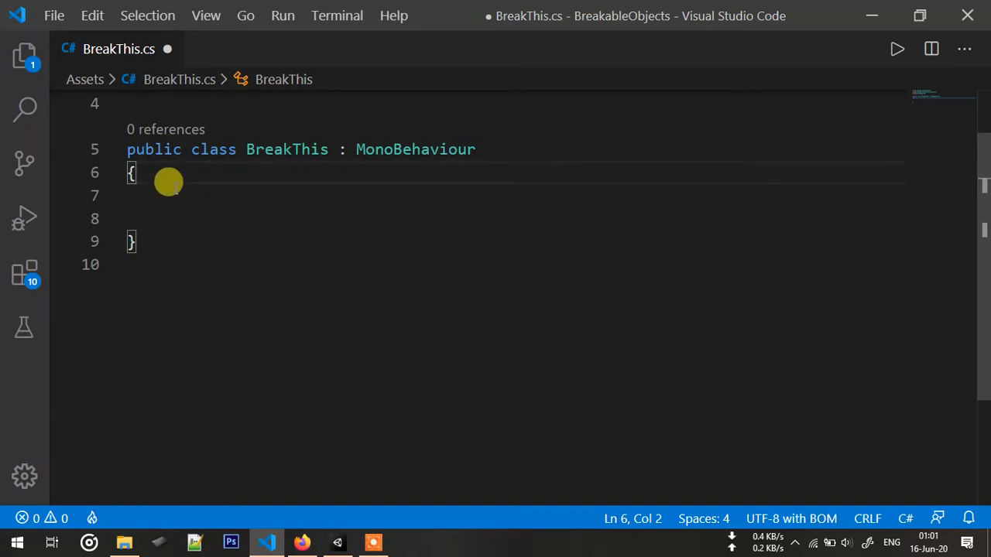
pyautogui.press('Return')
pyautogui.press('Return')
pyautogui.write('OnM')
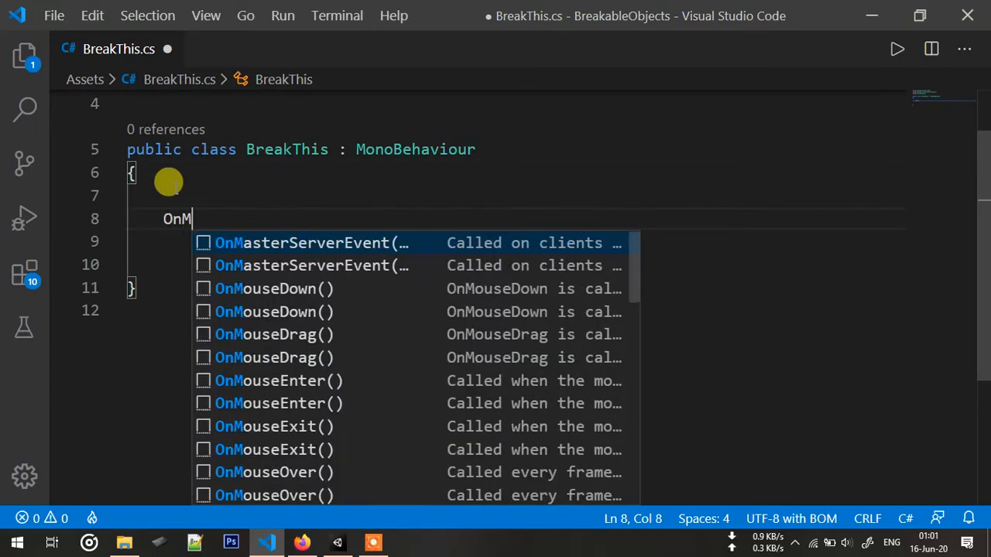
pyautogui.write('ouseD')
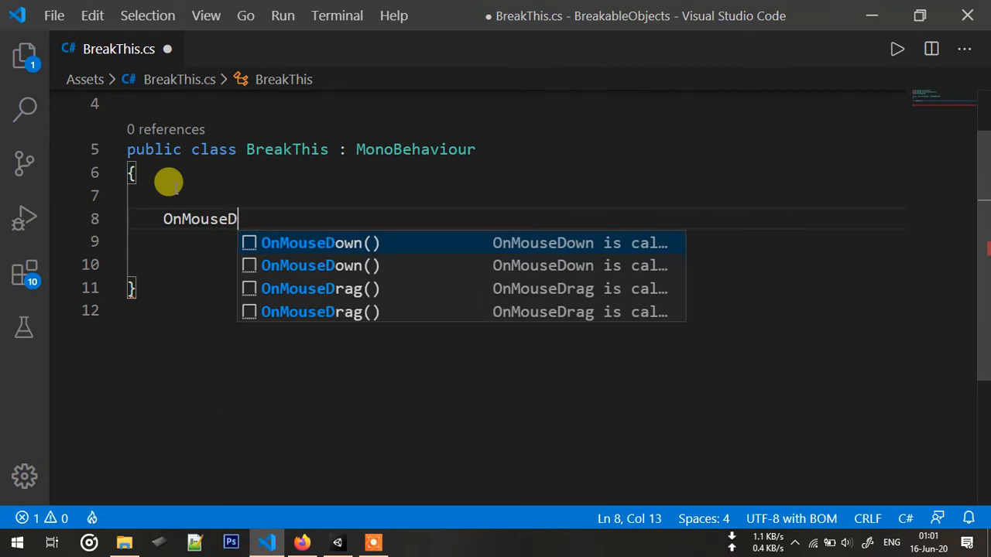
pyautogui.press('Return')
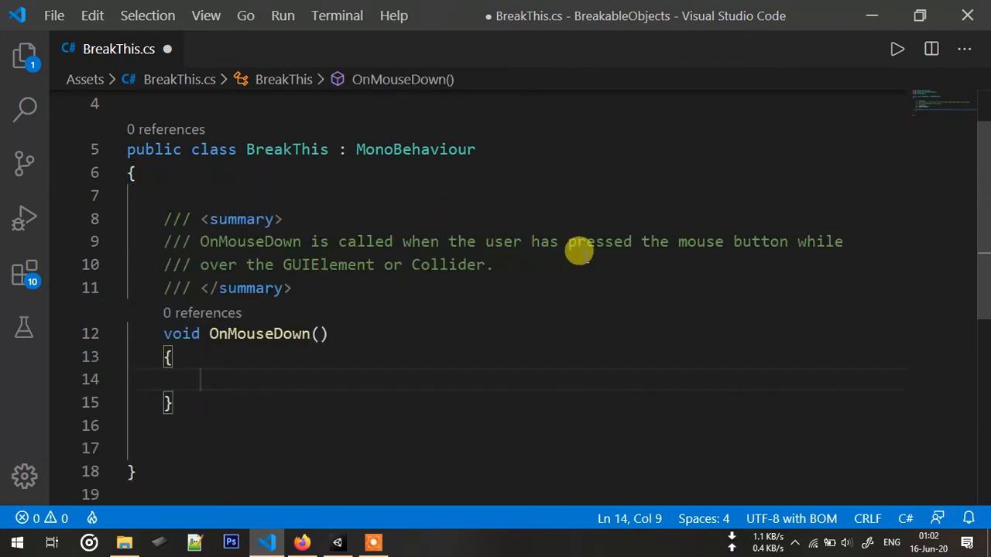
# Delete the summary comment above OnMouseDown() and the leftover blank line.
pyautogui.moveTo(201, 240); pyautogui.dragTo(835, 236)
pyautogui.moveTo(201, 265); pyautogui.dragTo(516, 262)
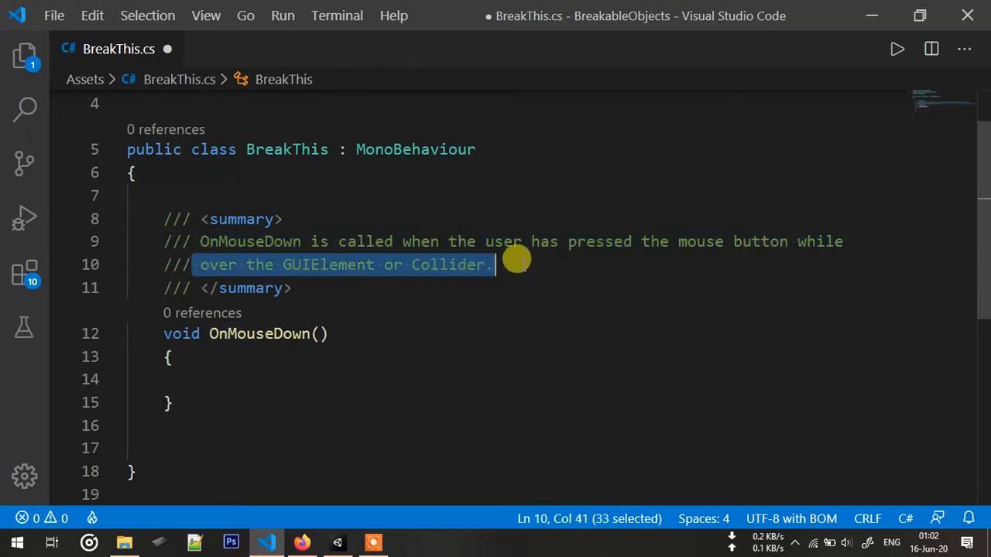
pyautogui.moveTo(301, 289); pyautogui.dragTo(153, 219)
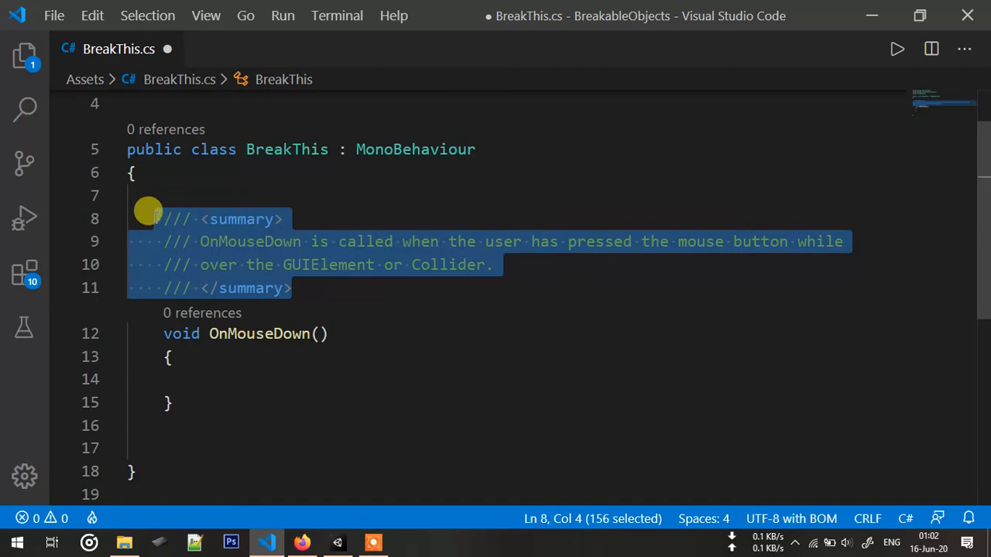
pyautogui.press('BackSpace')
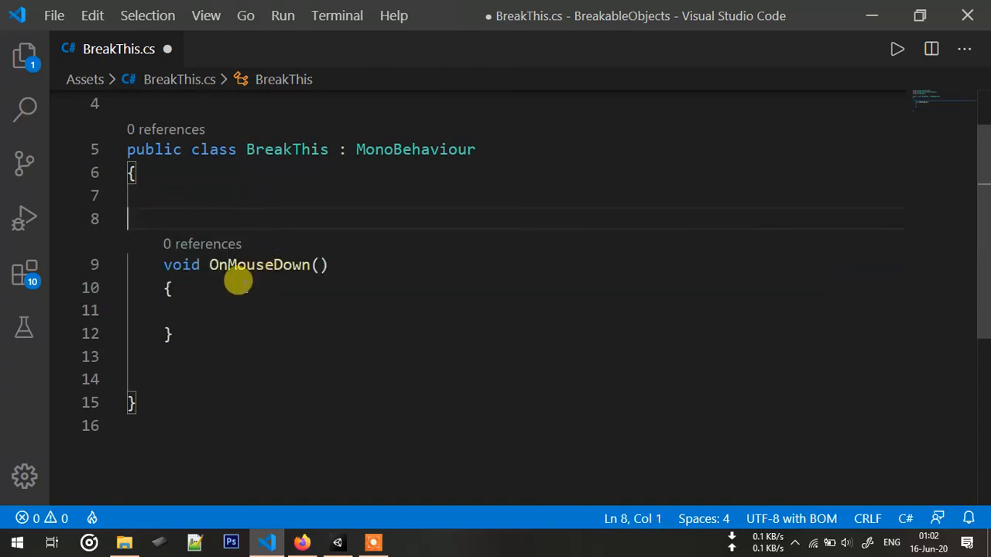
pyautogui.press('BackSpace')
# Write the statement Destroy(gameObject); in the body of OnMouseDown().
pyautogui.click(273, 286)
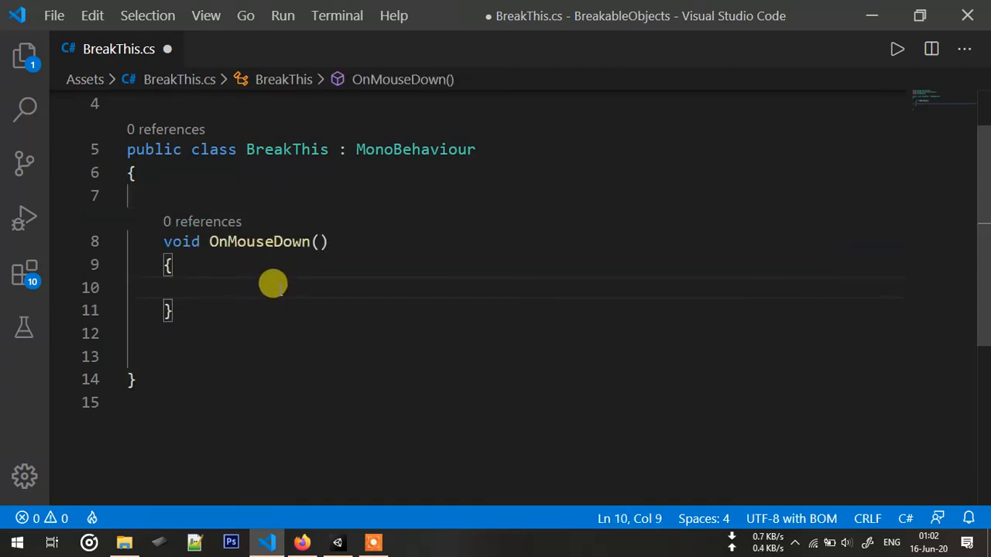
pyautogui.write('Des')
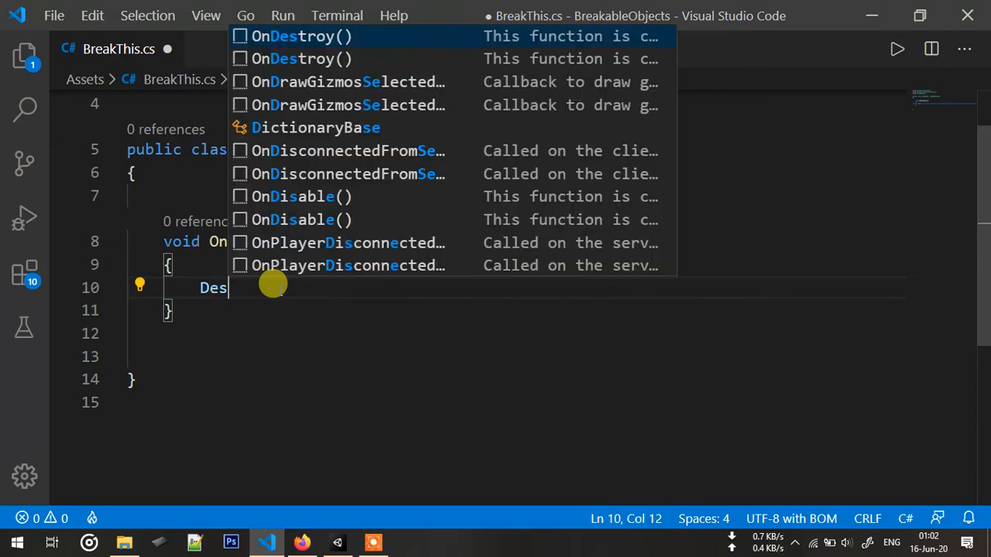
pyautogui.write('troy(')
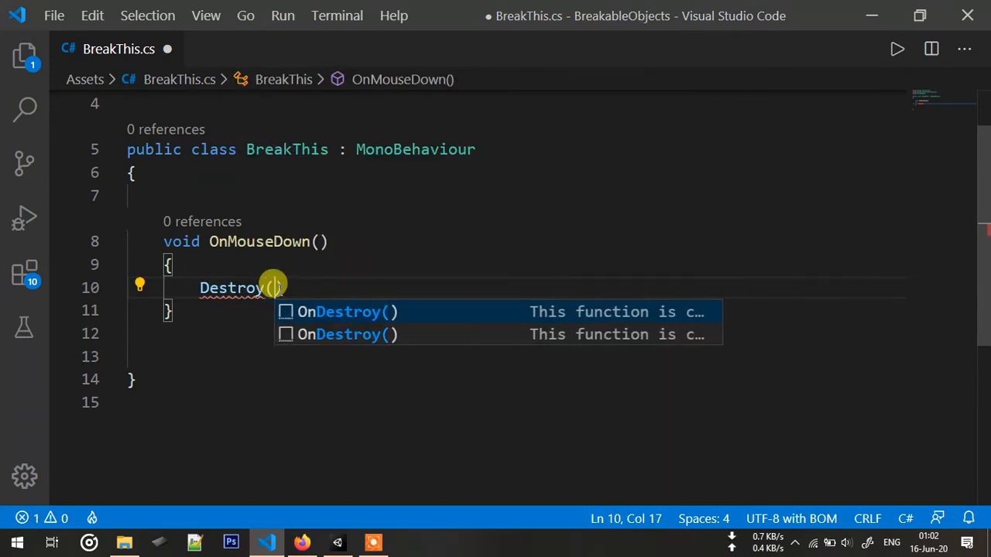
pyautogui.write('gameObject')
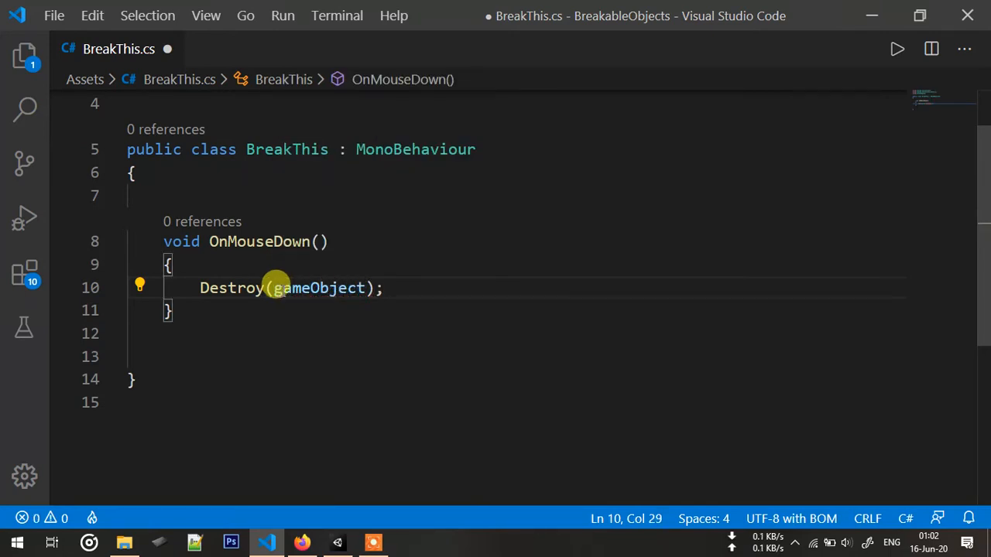
# Switch to Unity and play the scene to test destroying the crate with the mouse, ending play mode after the test.
pyautogui.click(869, 20)
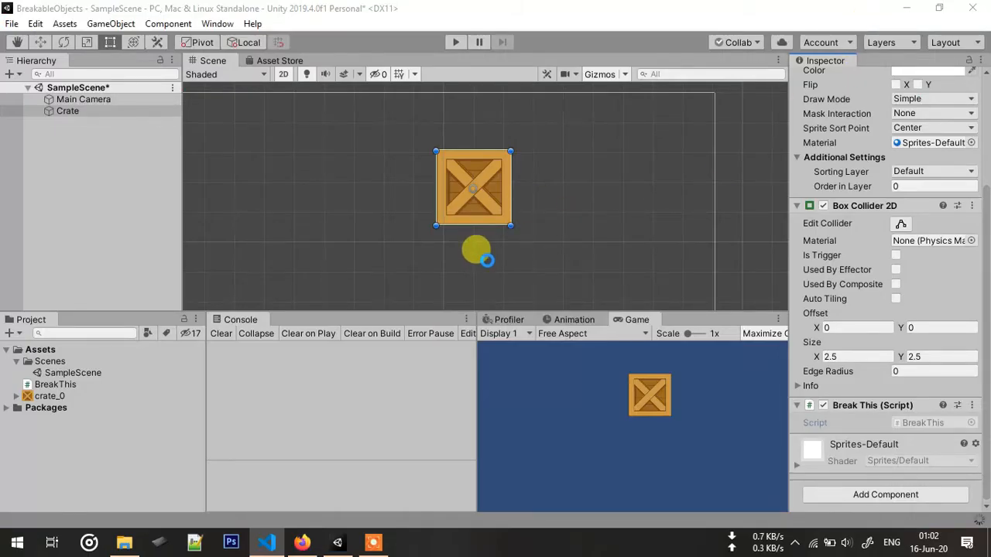
pyautogui.click(457, 44)
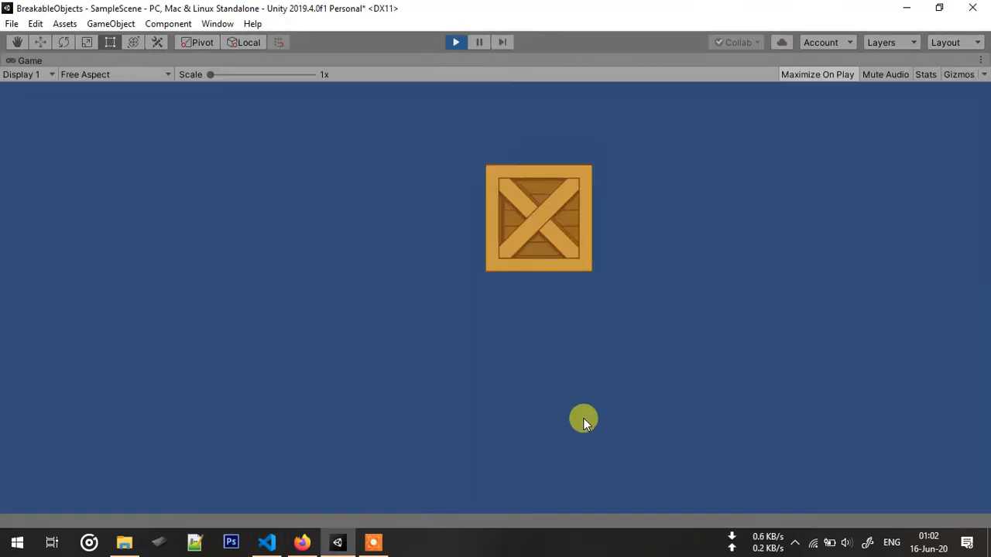
pyautogui.click(540, 221)
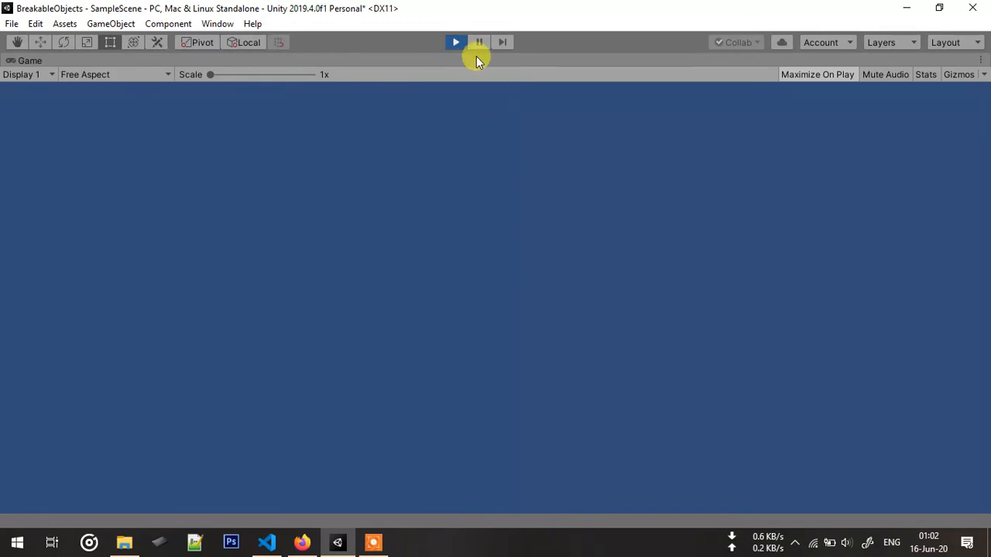
pyautogui.click(457, 43)
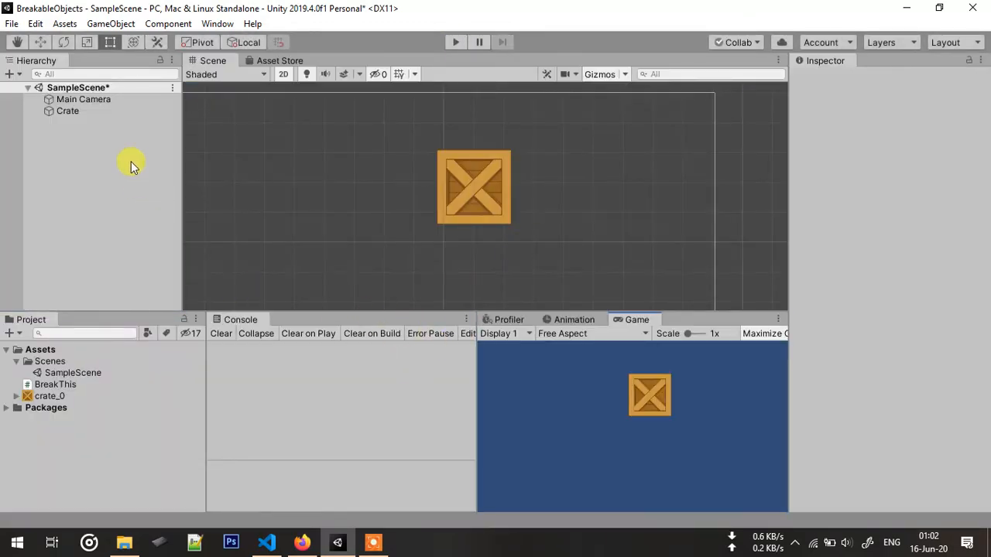
# Move the Crate near the centre of the camera view, to about X -0.14, Y -0.28.
pyautogui.click(71, 111)
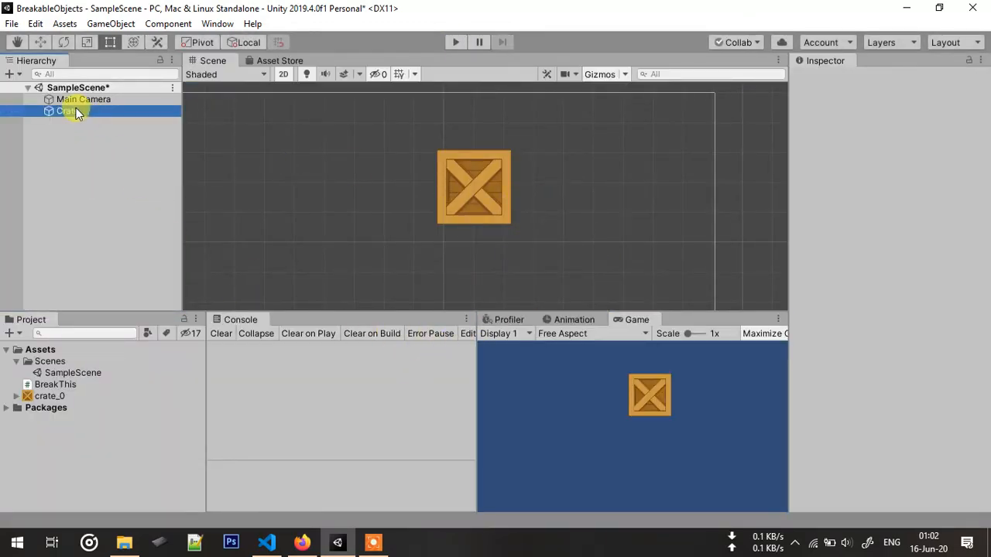
pyautogui.moveTo(597, 177); pyautogui.dragTo(645, 148, button='middle')
pyautogui.moveTo(548, 176); pyautogui.dragTo(514, 240)
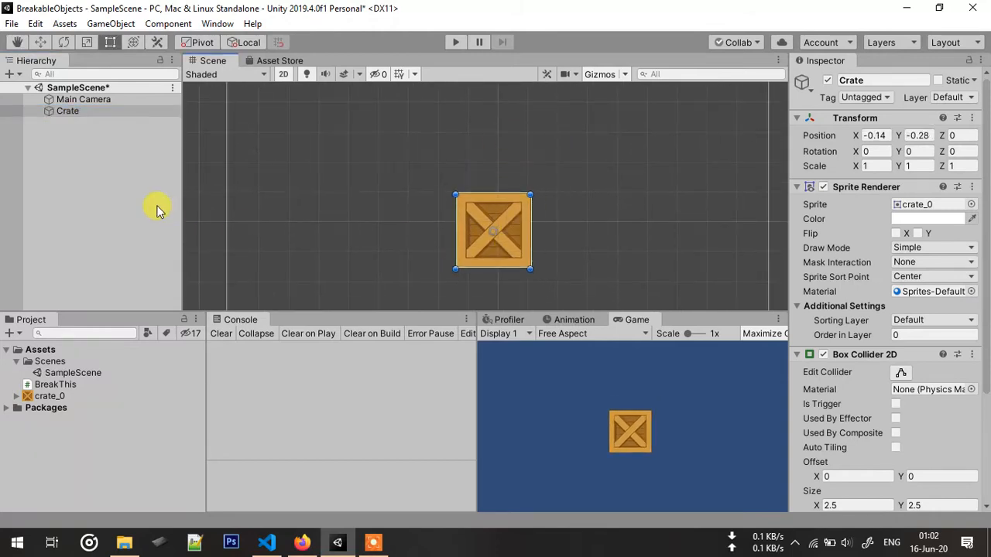
# Add a Particle System effect object to the scene at the root of the hierarchy.
pyautogui.click(104, 207)
pyautogui.rightClick(90, 209)
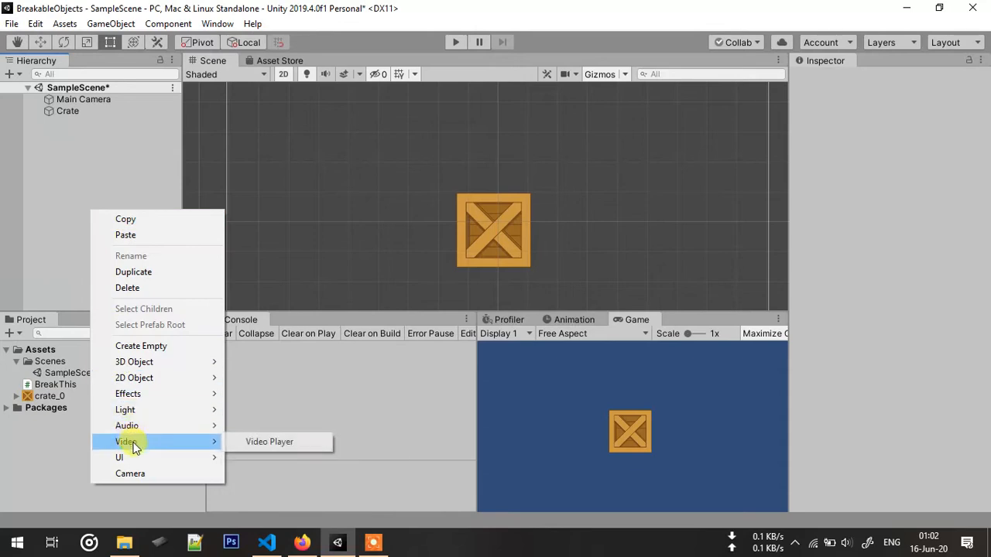
pyautogui.moveTo(159, 377)
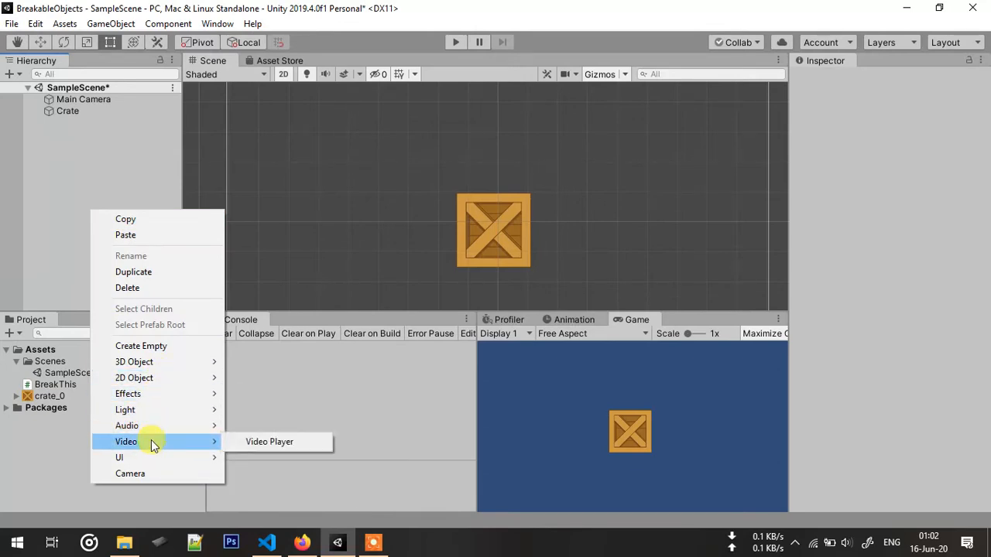
pyautogui.moveTo(205, 395)
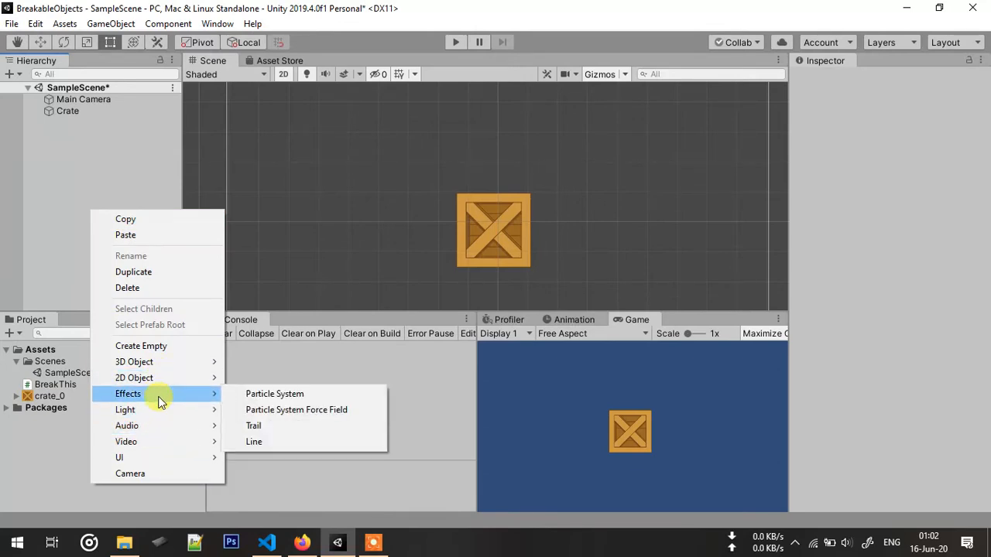
pyautogui.click(282, 396)
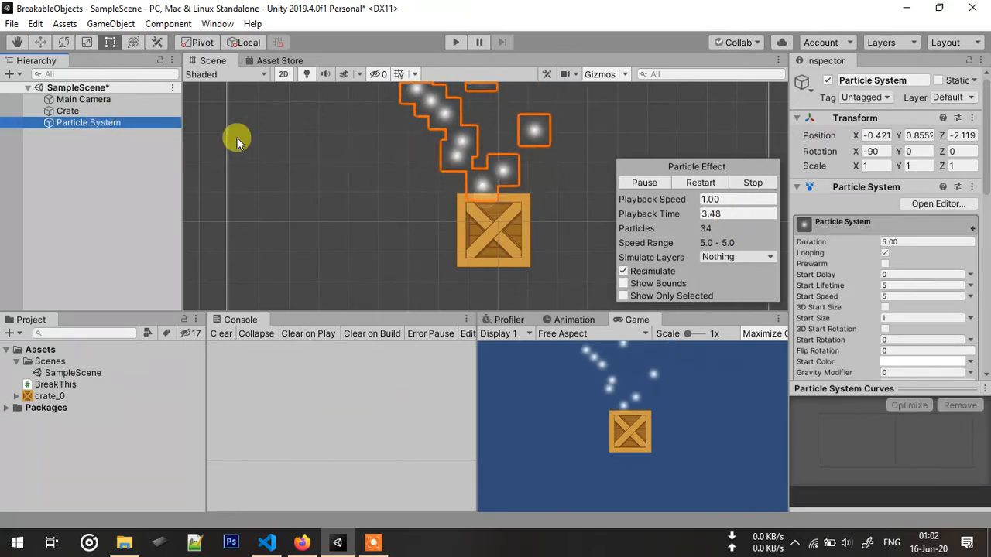
# Rename the Particle System object as CrateParticles.
pyautogui.click(104, 122)
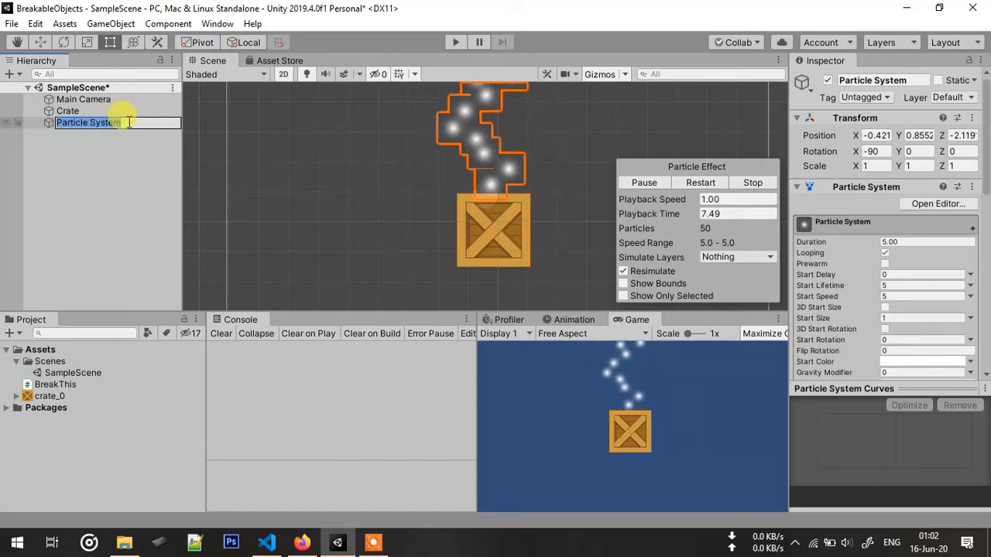
pyautogui.write('Crate')
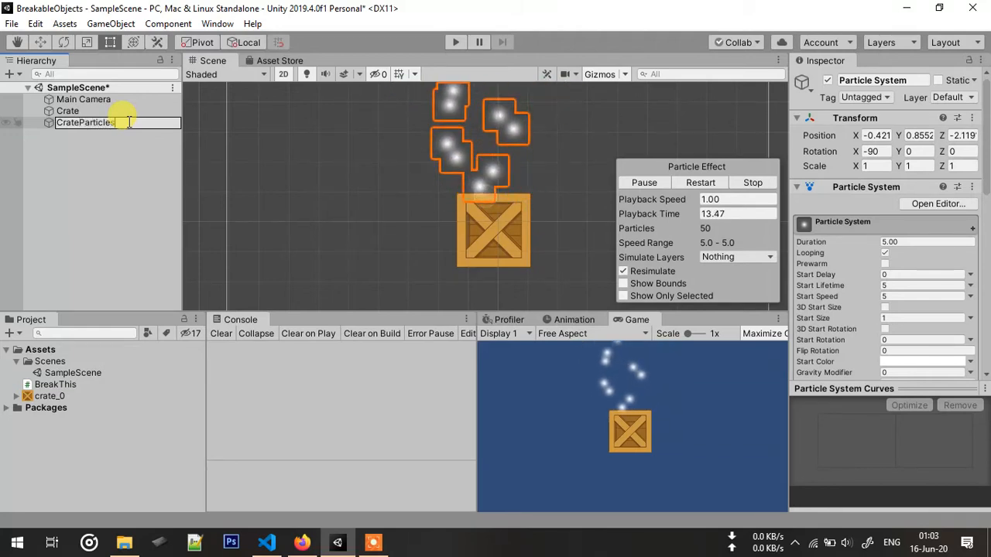
pyautogui.press('Return')
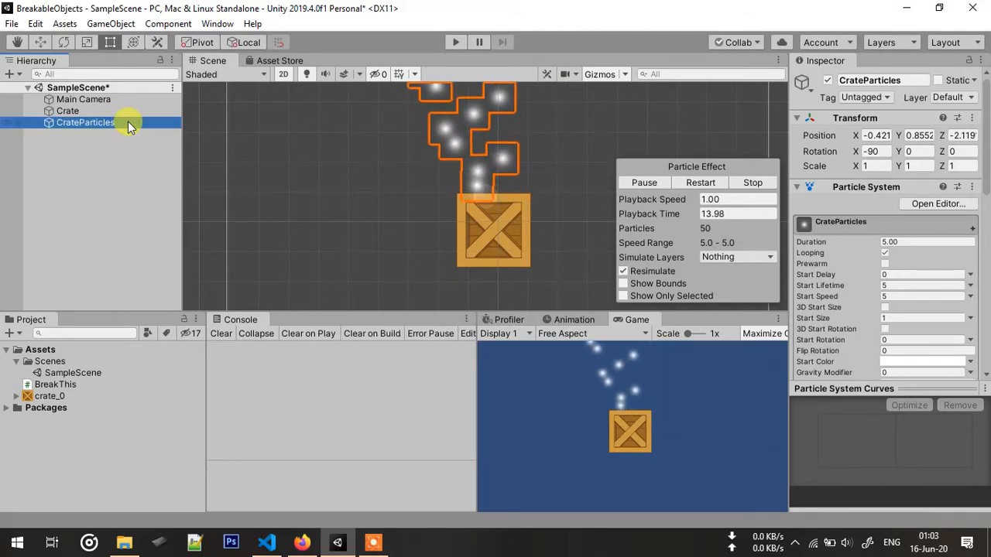
# Set the CrateParticles duration to 1.00 and its start lifetime to 1.
pyautogui.click(913, 242)
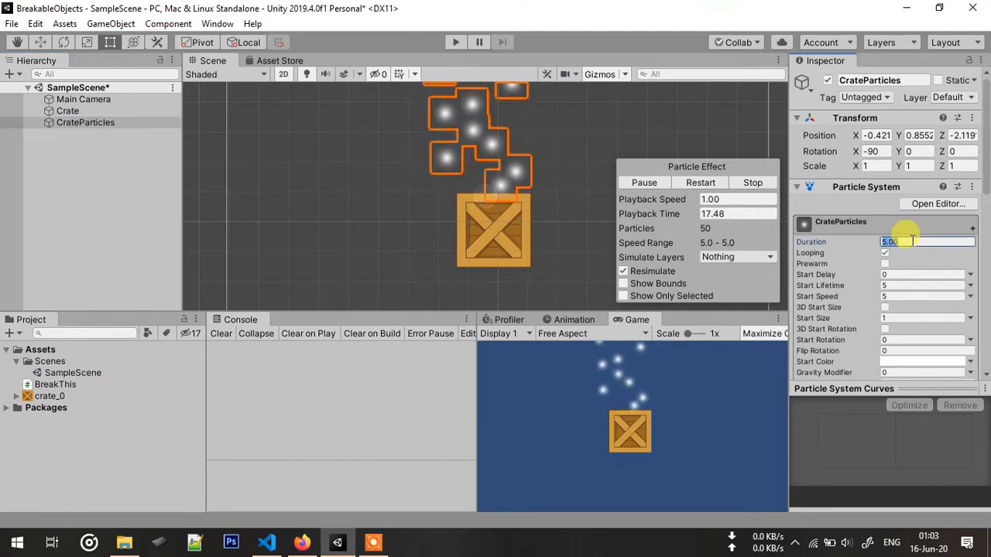
pyautogui.write('1')
pyautogui.press('Return')
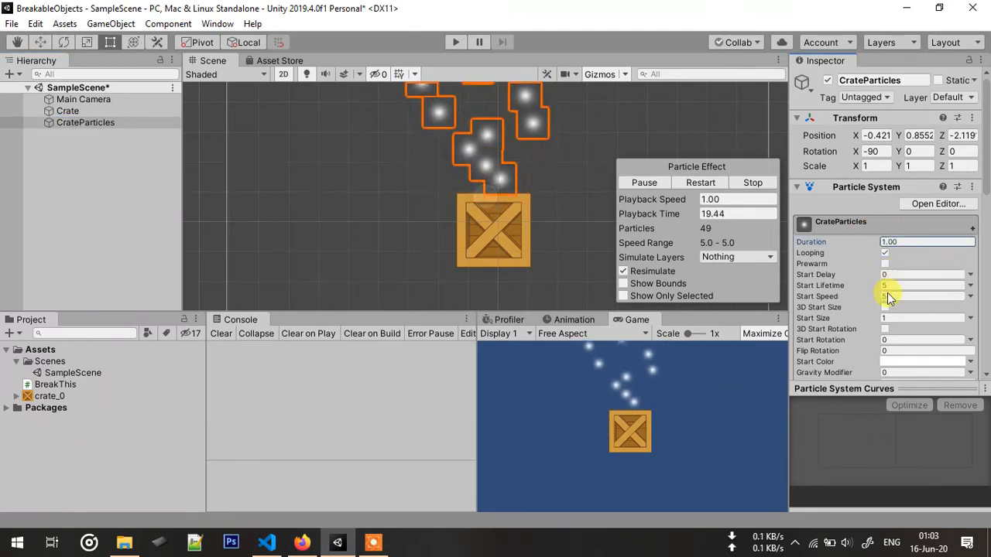
pyautogui.click(901, 287)
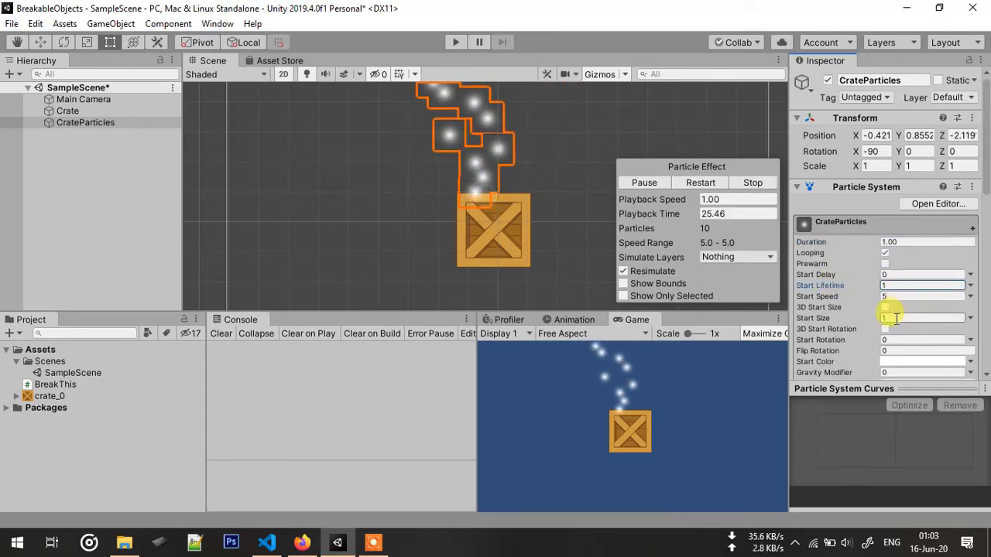
# Make the particles' start size random between the two constants 0.4 and 0.6.
pyautogui.click(895, 319)
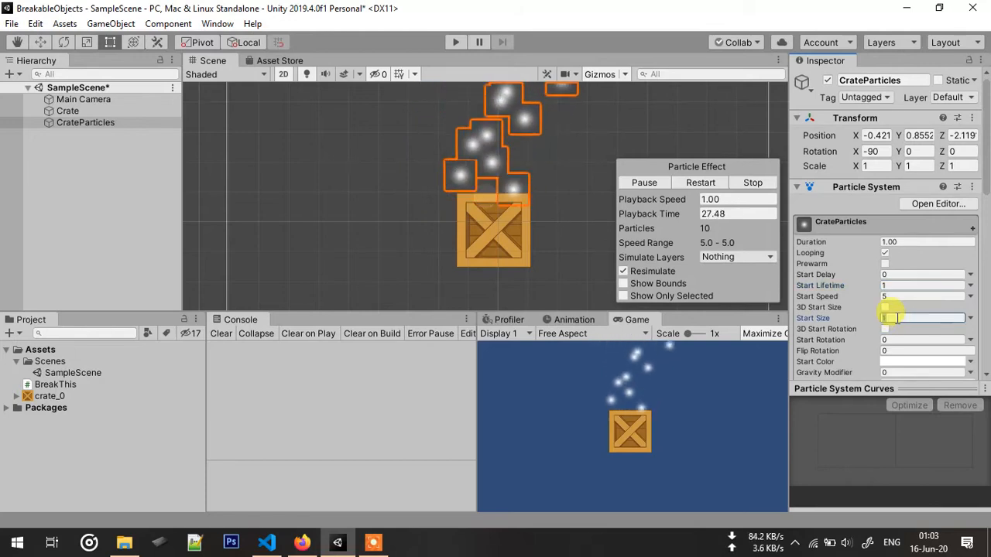
pyautogui.click(972, 320)
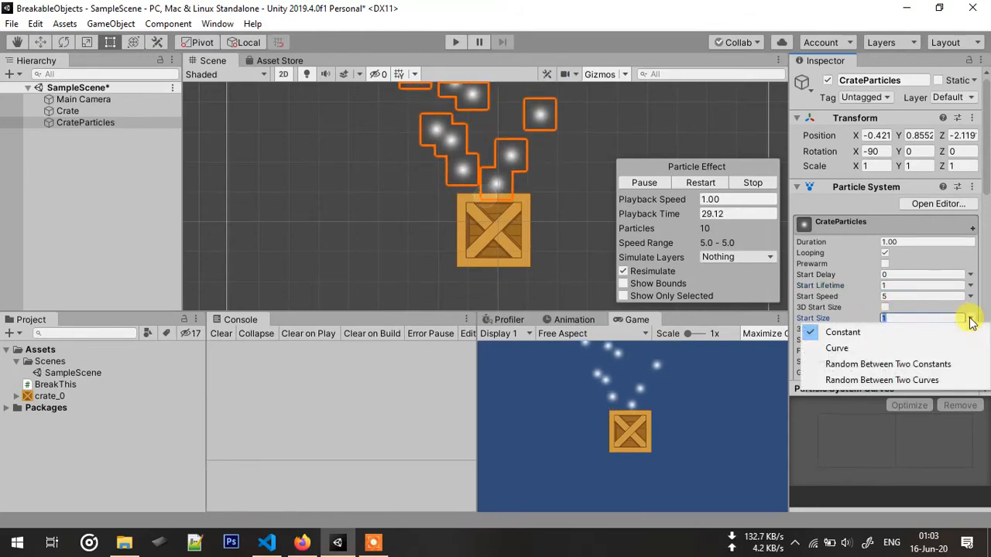
pyautogui.click(869, 364)
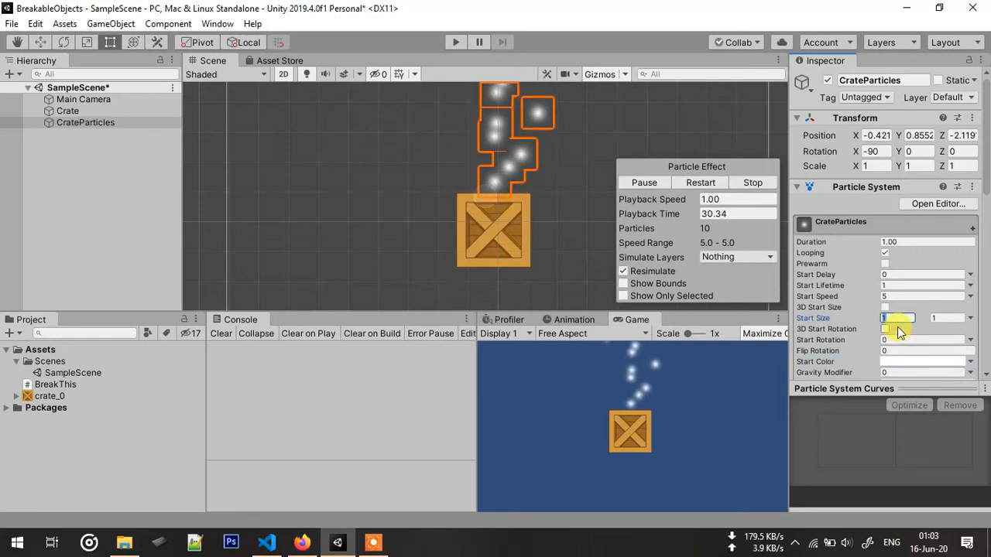
pyautogui.write('.4')
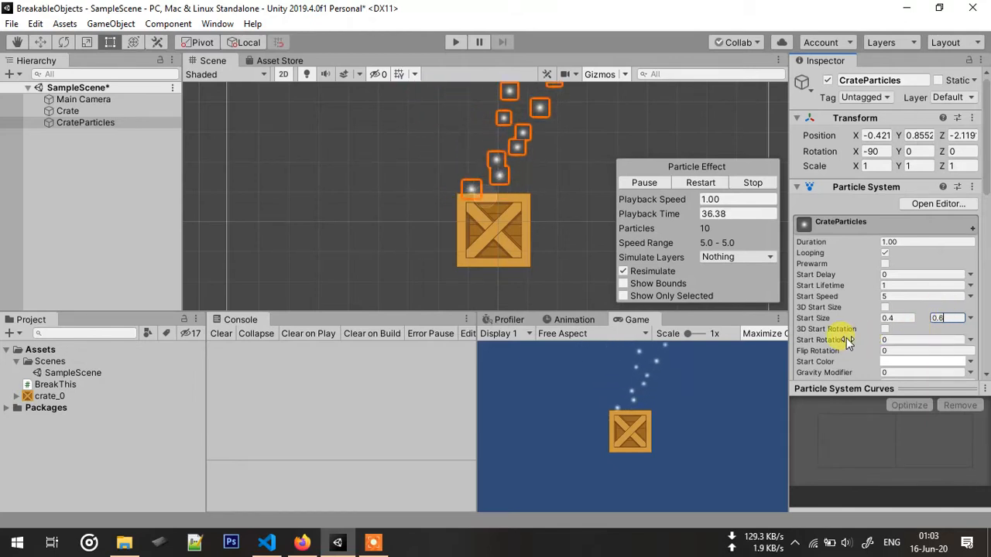
# Make the particles' start rotation random between the two constants -45 and 45.
pyautogui.scroll(-3, 848, 342)
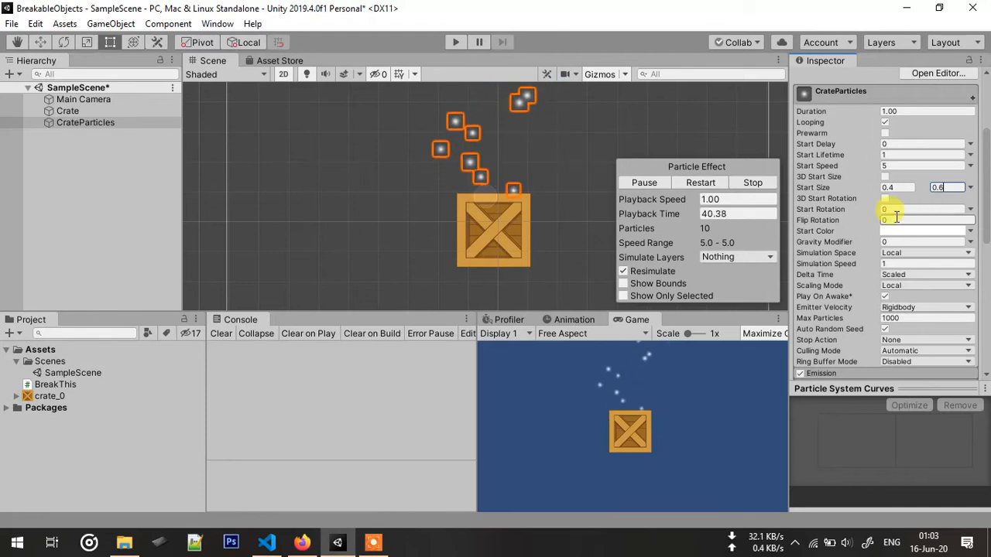
pyautogui.click(971, 210)
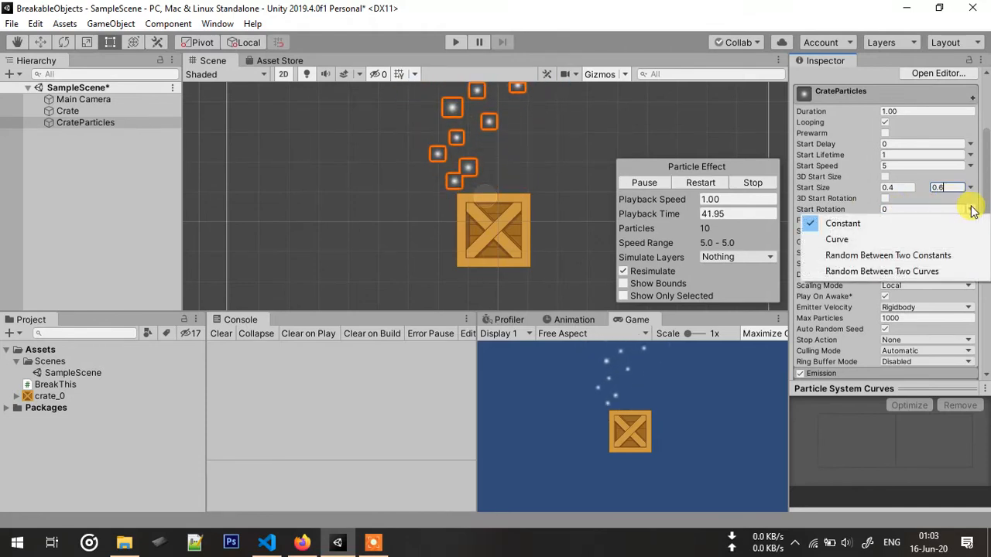
pyautogui.click(939, 257)
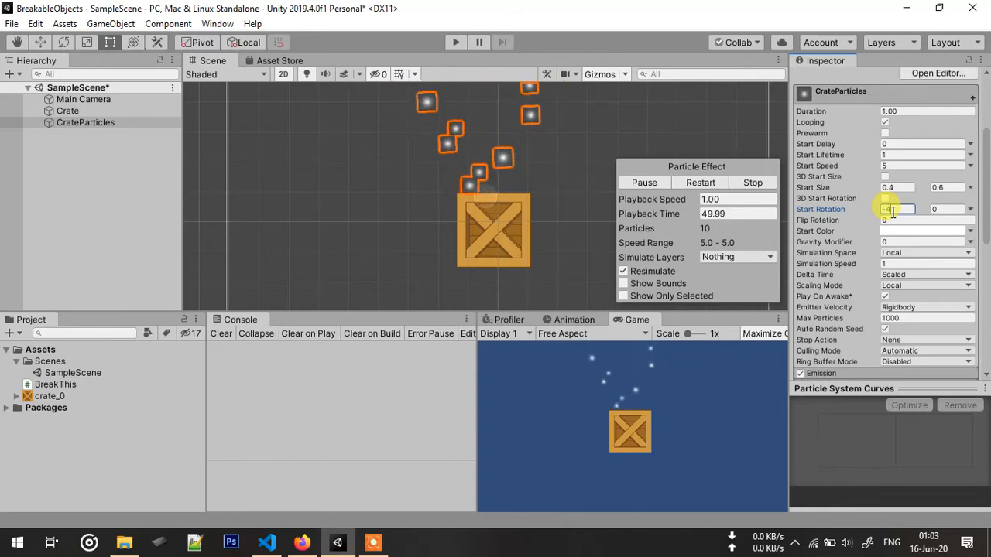
pyautogui.click(948, 209)
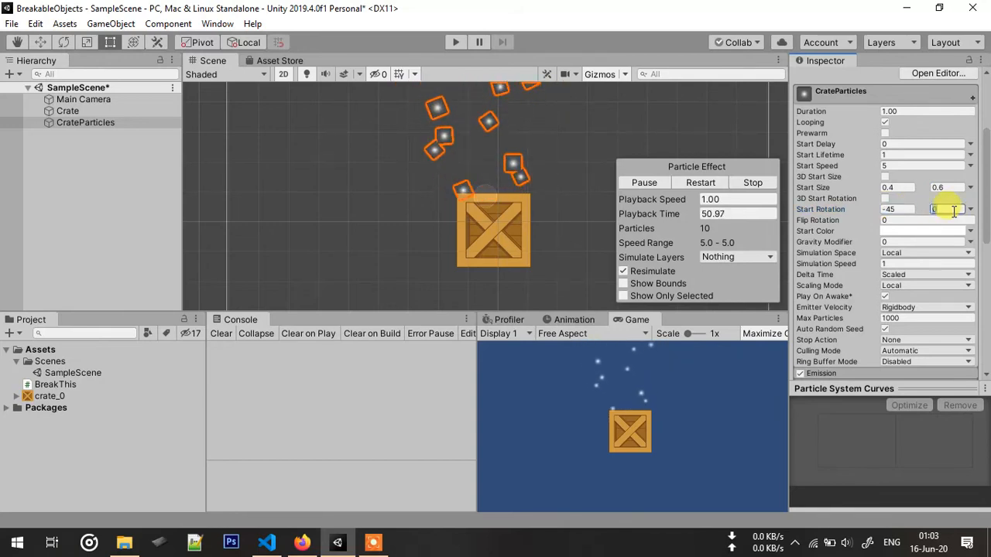
# Set the particle system's gravity modifier to 1.5.
pyautogui.click(908, 242)
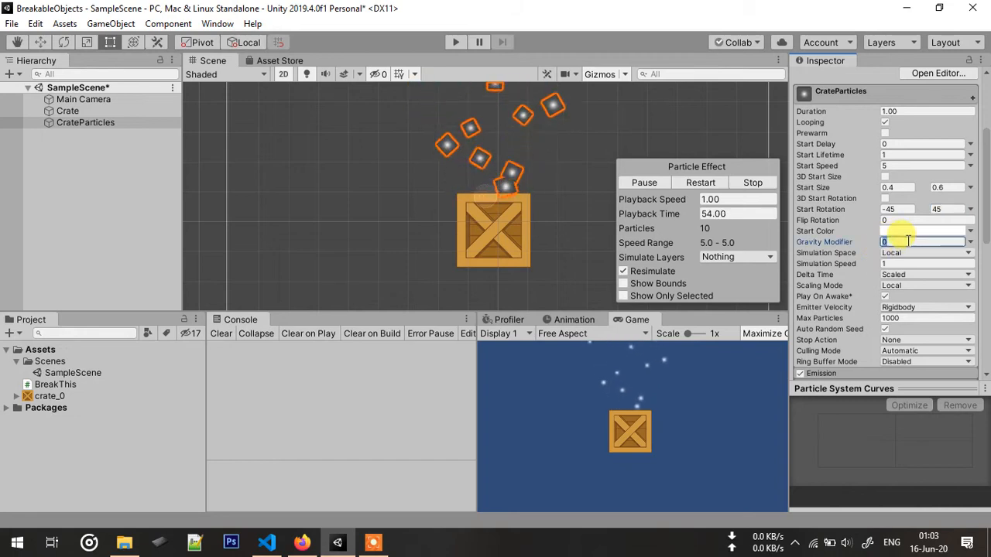
pyautogui.write('2')
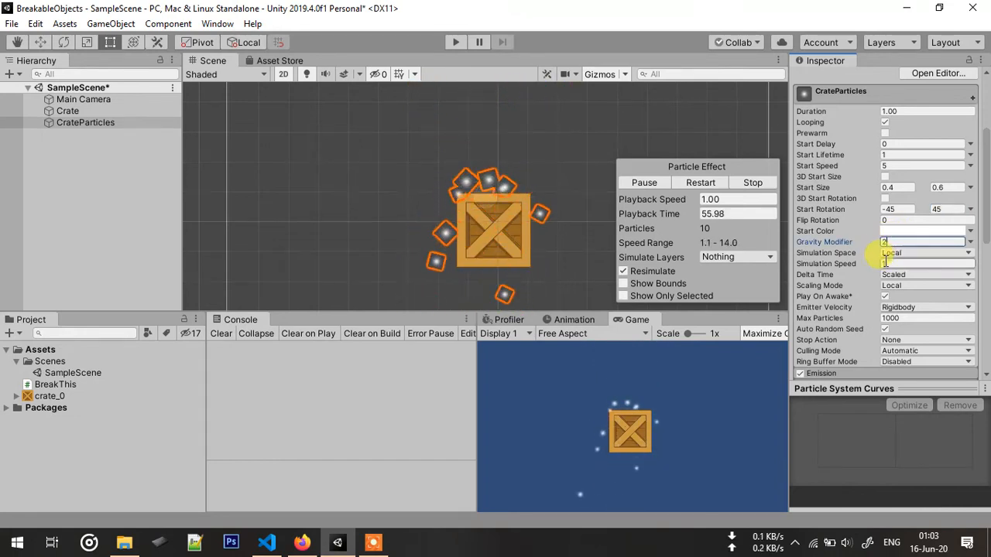
pyautogui.press('BackSpace')
pyautogui.write('1.5')
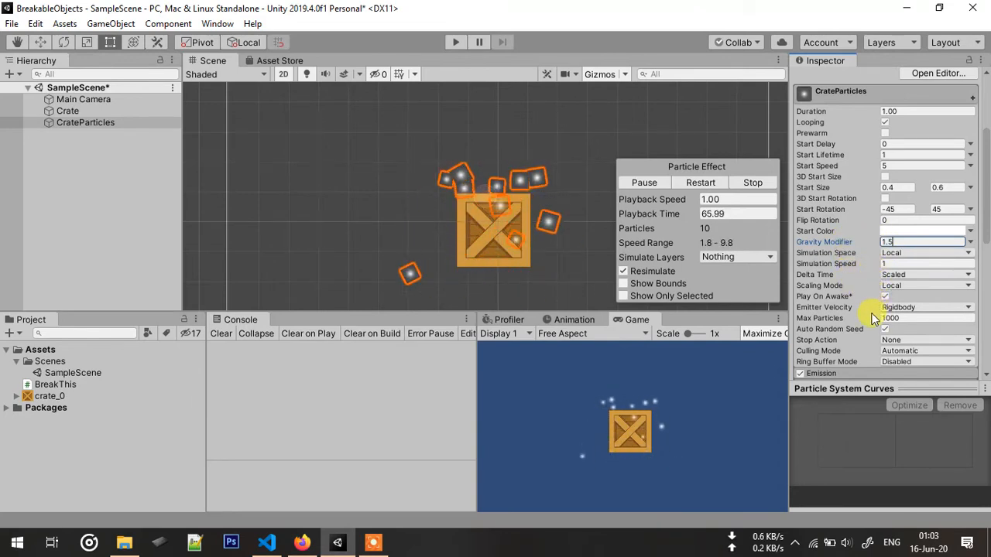
# Set the Emission module's rate over time to 15 and collapse the module.
pyautogui.scroll(-3, 869, 329)
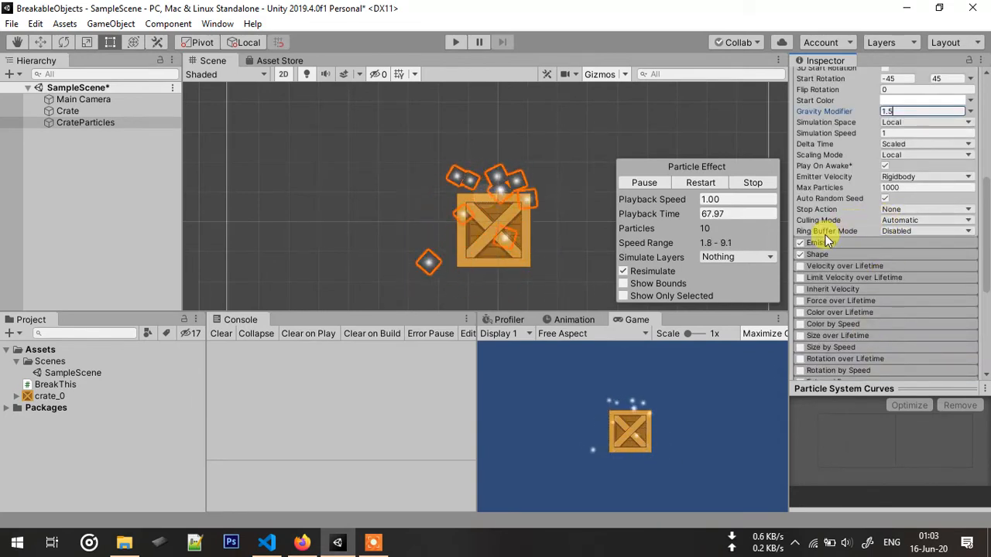
pyautogui.click(855, 243)
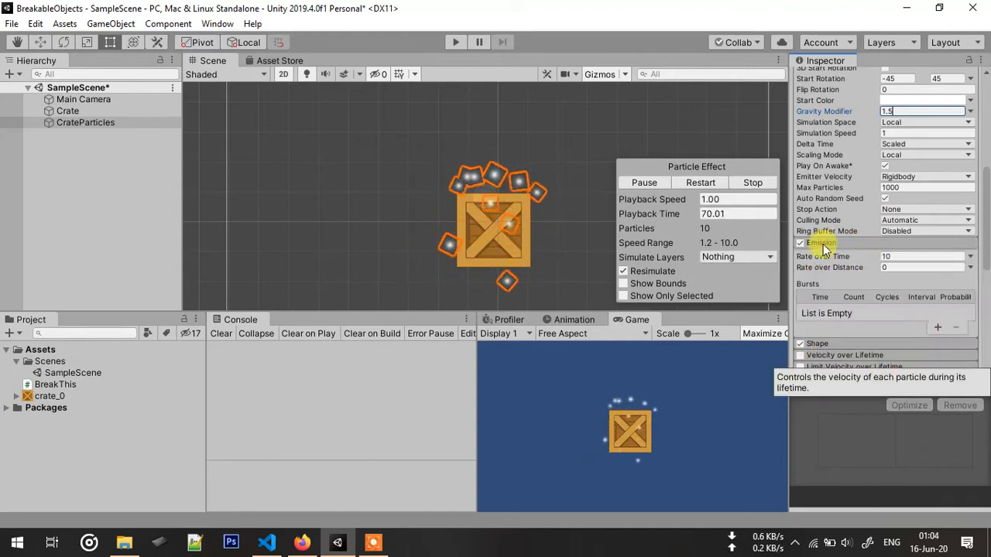
pyautogui.click(914, 256)
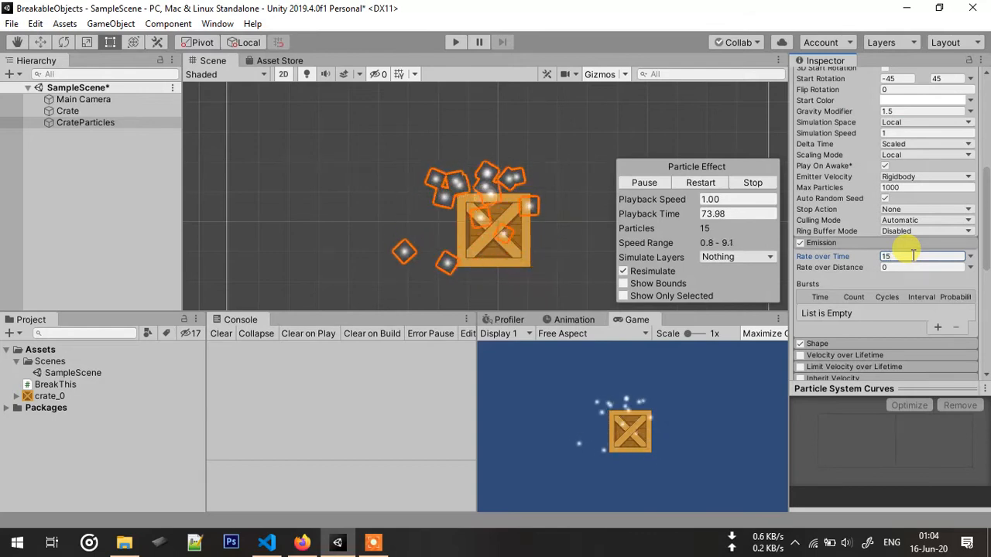
pyautogui.click(855, 241)
# Change the emitter shape to Hemisphere and collapse the Shape module.
pyautogui.click(850, 254)
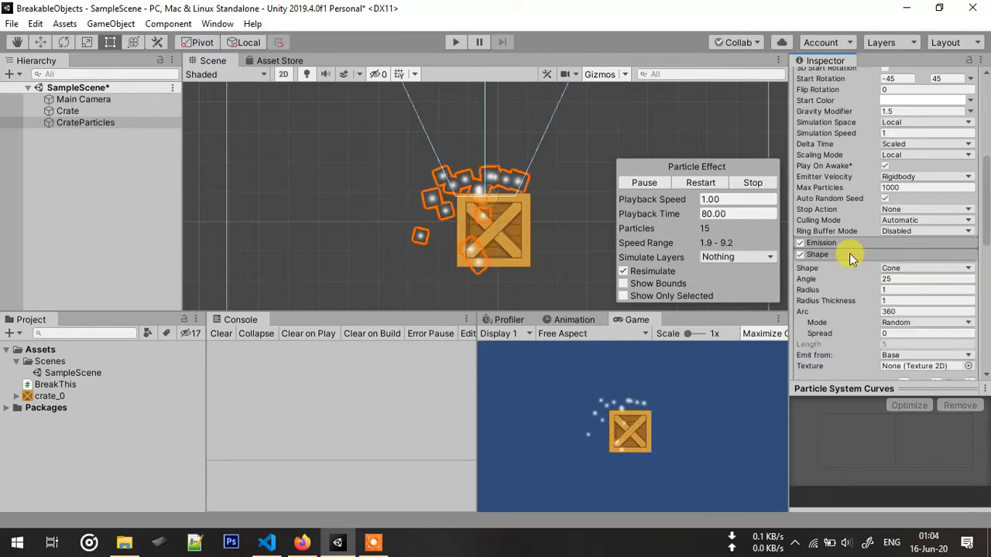
pyautogui.click(915, 269)
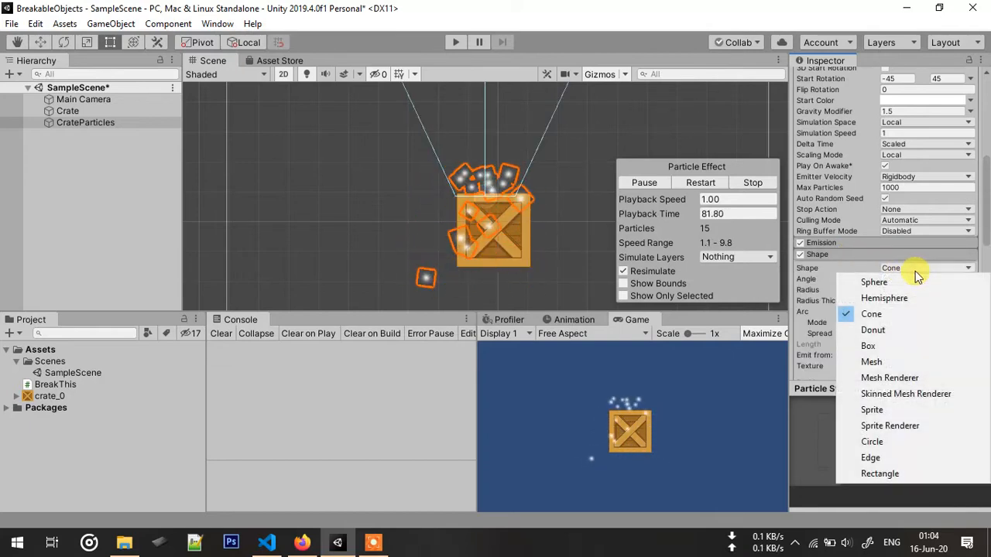
pyautogui.click(906, 294)
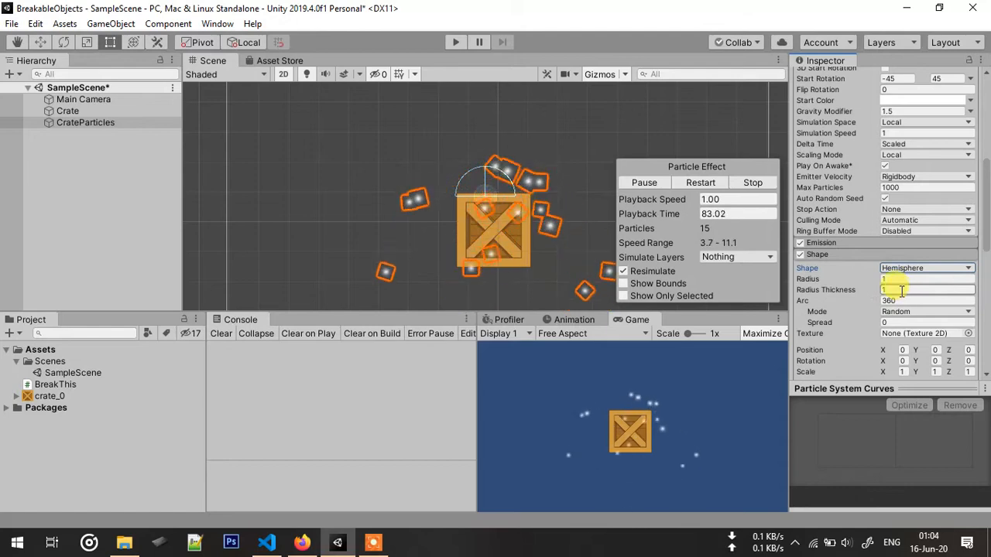
pyautogui.click(849, 254)
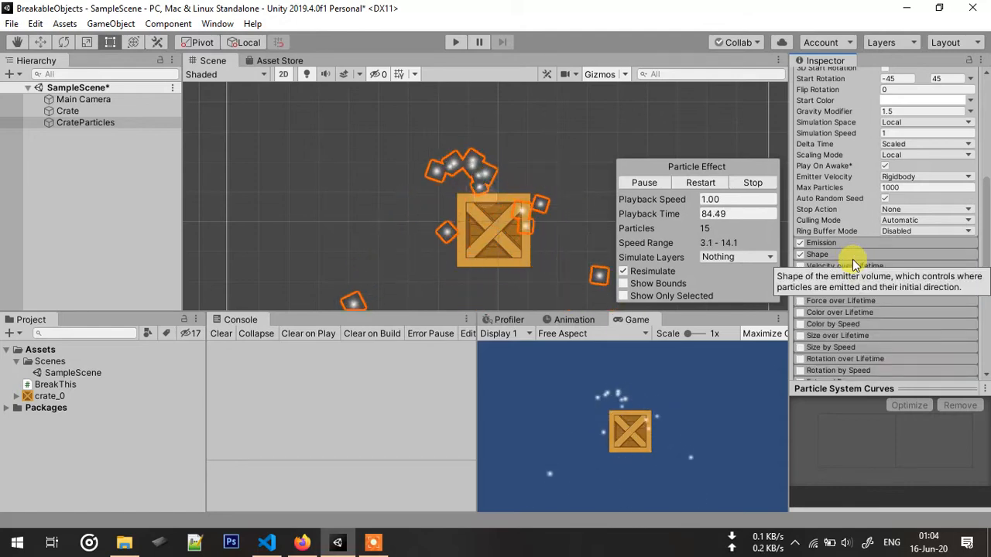
# Enable Rotation over Lifetime with a random angular velocity between the two constants -45 and 45.
pyautogui.click(848, 359)
pyautogui.scroll(-4, 873, 282)
pyautogui.click(801, 228)
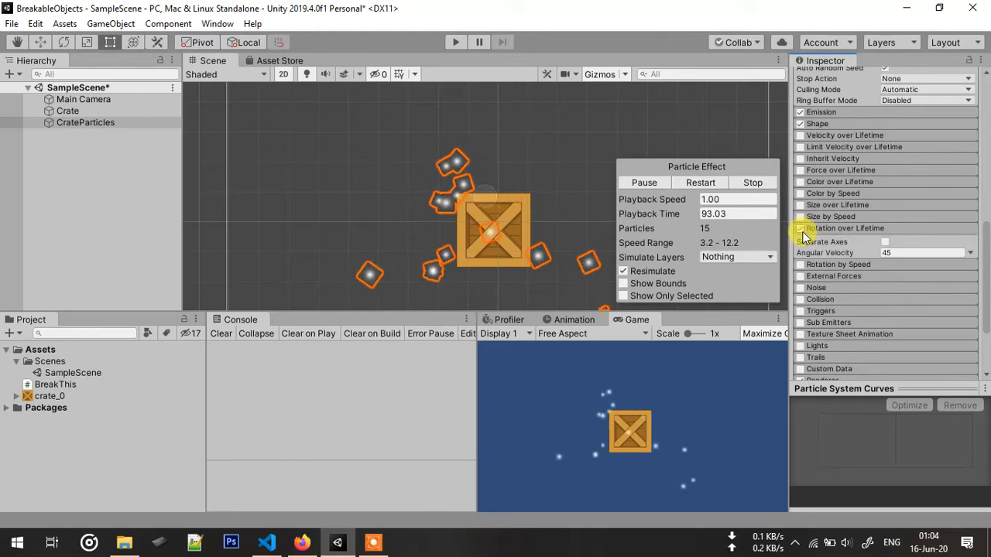
pyautogui.click(972, 253)
pyautogui.click(906, 296)
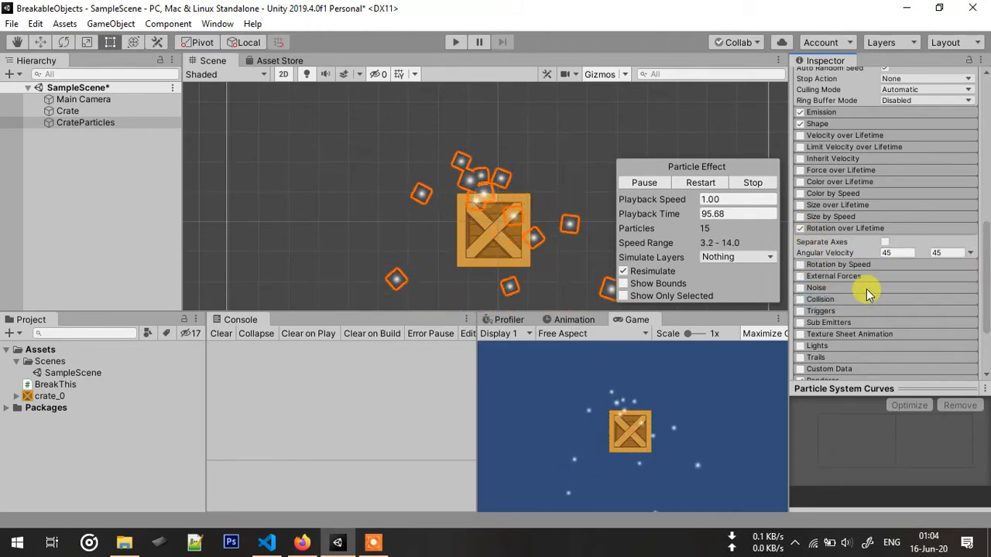
pyautogui.click(895, 252)
pyautogui.write('-45')
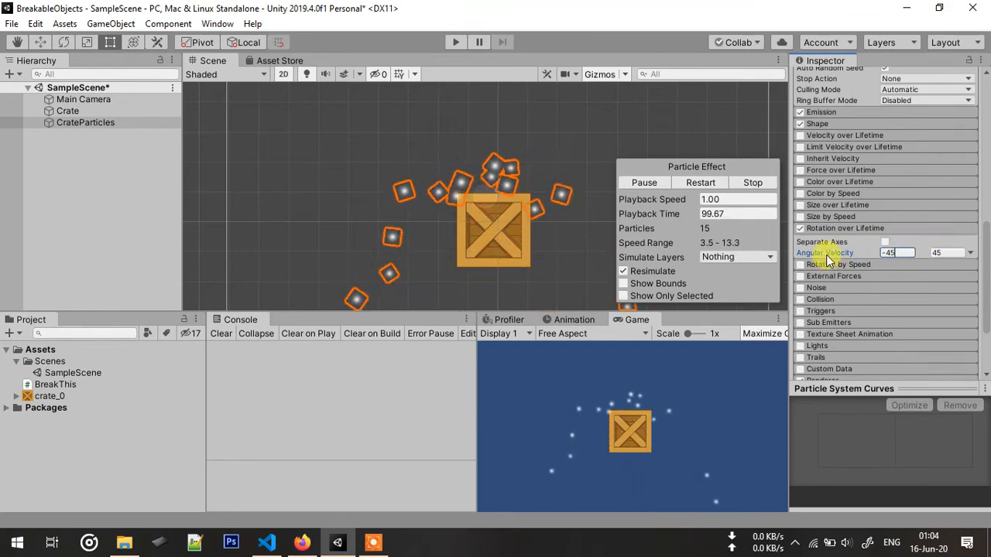
pyautogui.click(828, 227)
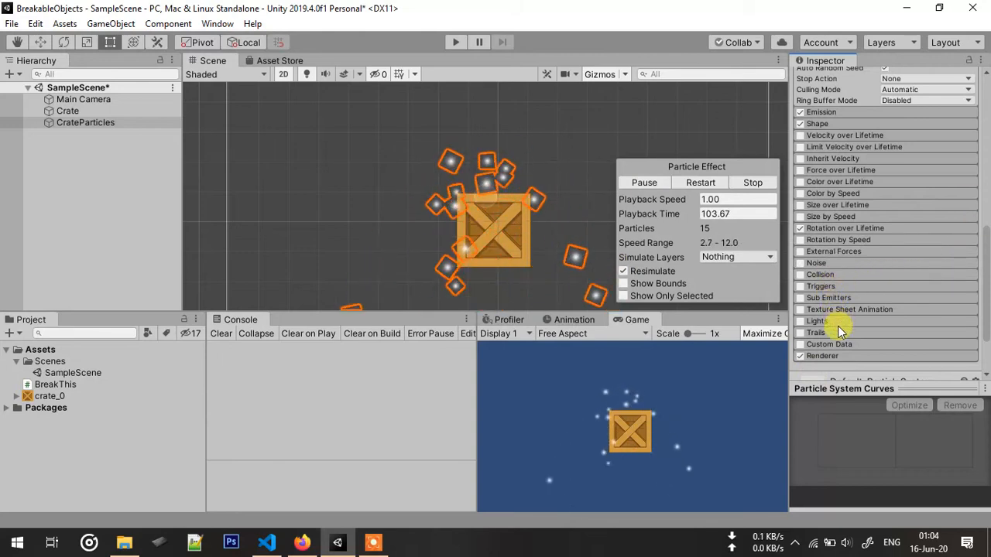
# Expand the Renderer module of CrateParticles and turn off looping for the particle system.
pyautogui.click(838, 354)
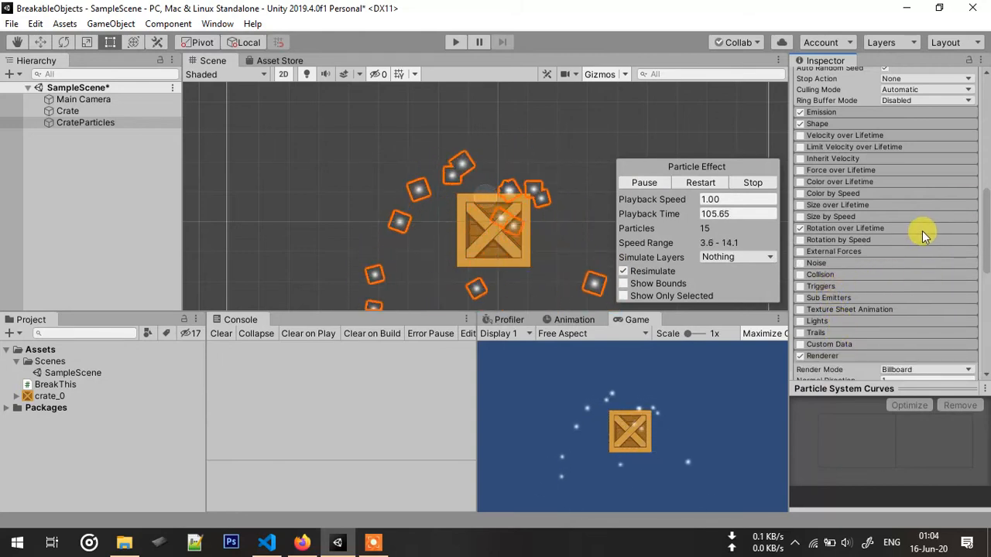
pyautogui.scroll(-5, 922, 232)
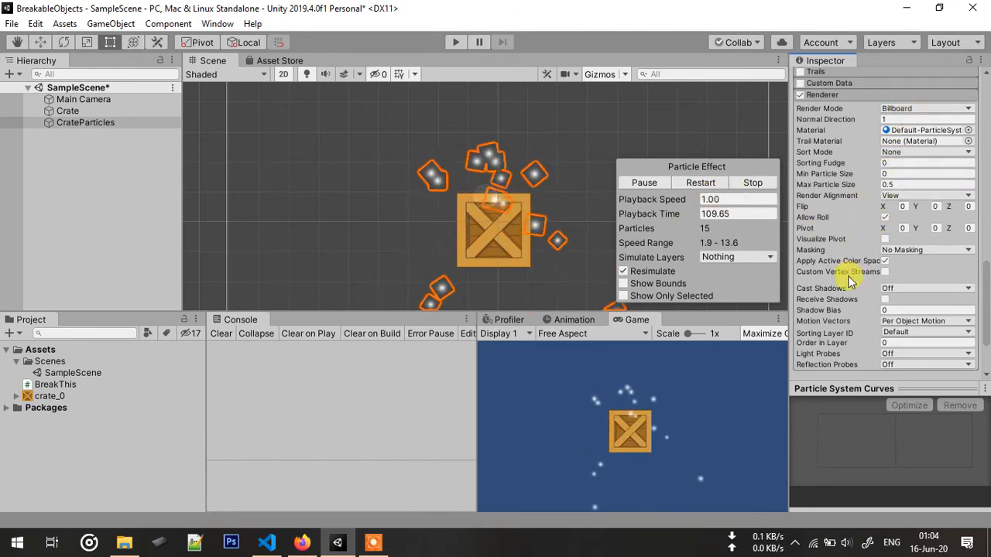
pyautogui.scroll(15, 868, 209)
pyautogui.click(885, 254)
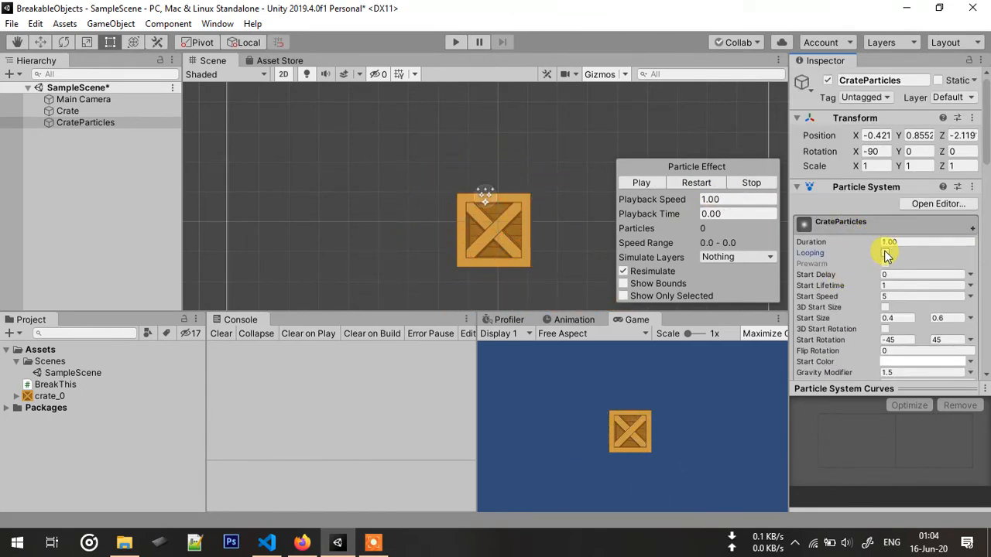
# Preview the non-looping particle effect in the scene, pausing and resuming its playback.
pyautogui.click(643, 184)
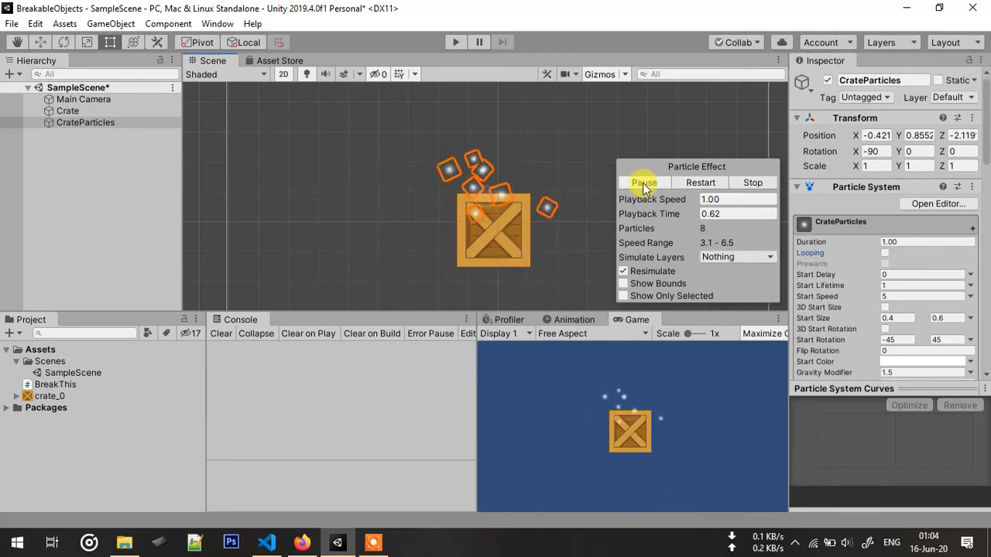
pyautogui.click(644, 186)
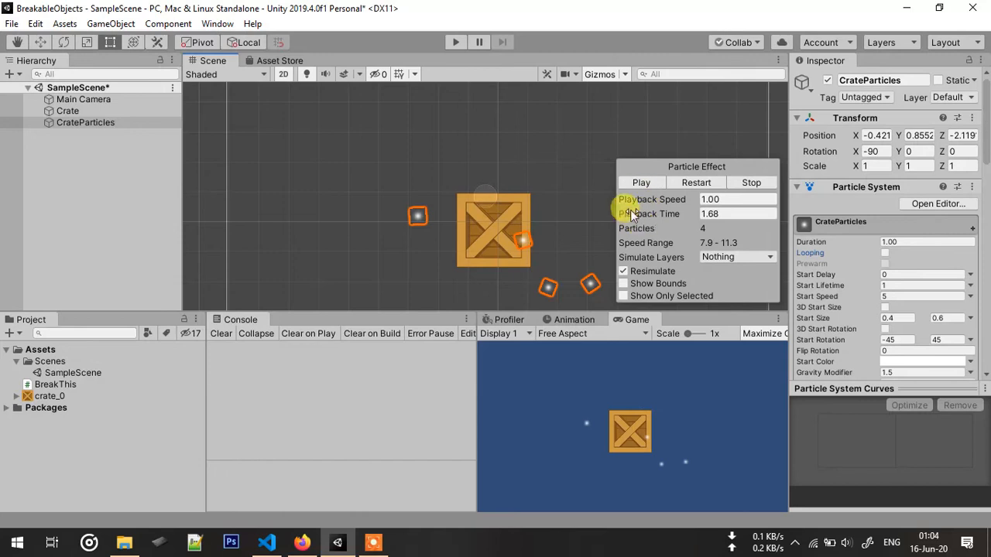
pyautogui.click(641, 185)
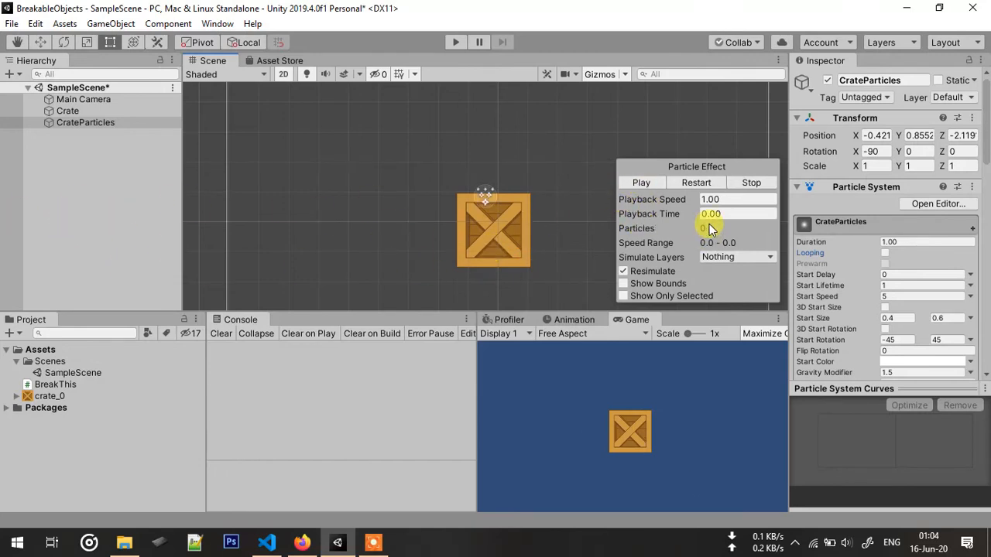
# Create a new material in the Assets folder, keeping its default name.
pyautogui.rightClick(98, 456)
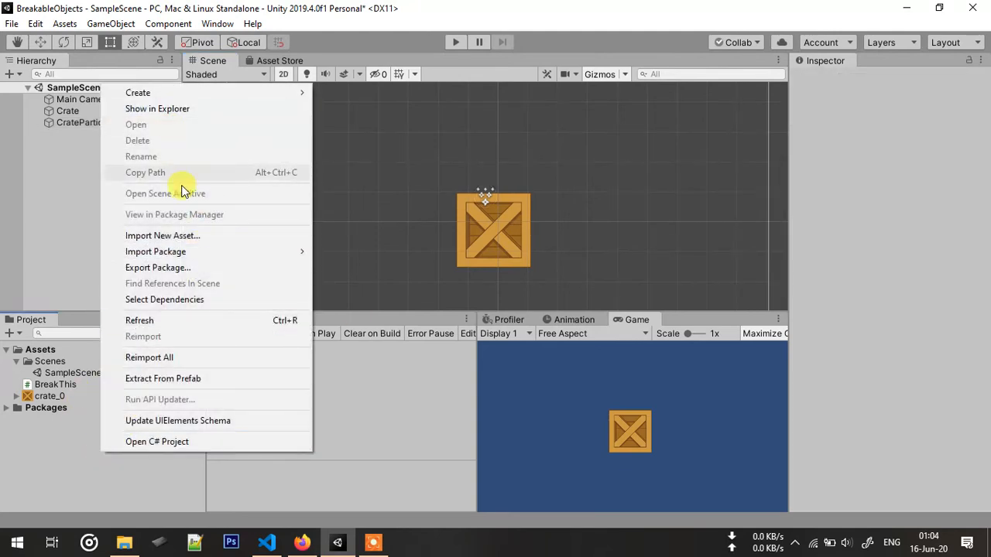
pyautogui.moveTo(167, 99)
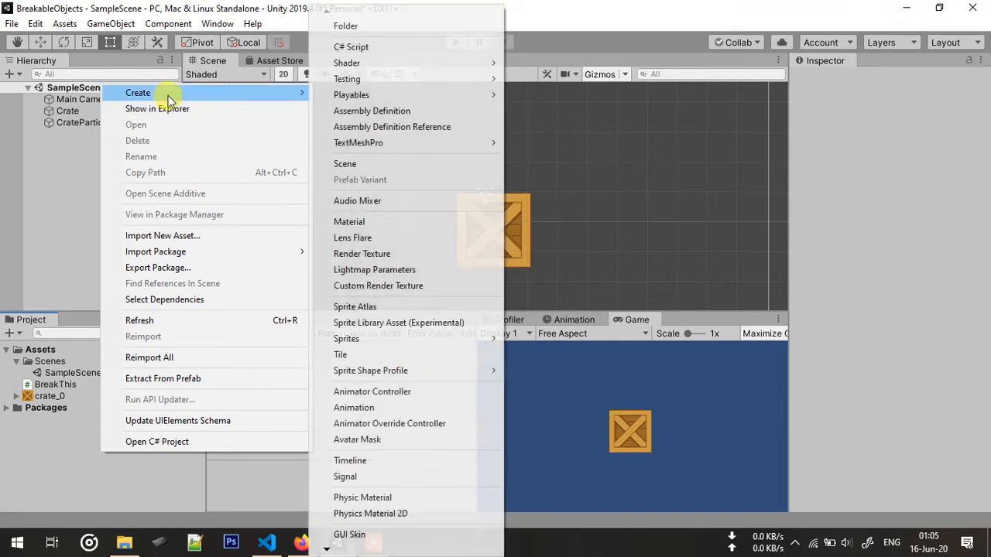
pyautogui.moveTo(248, 95)
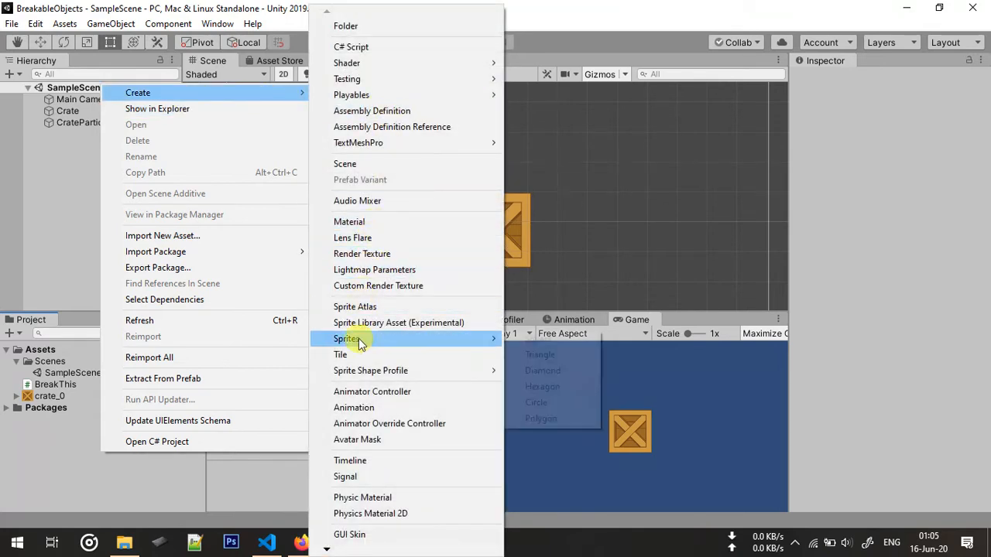
pyautogui.click(376, 224)
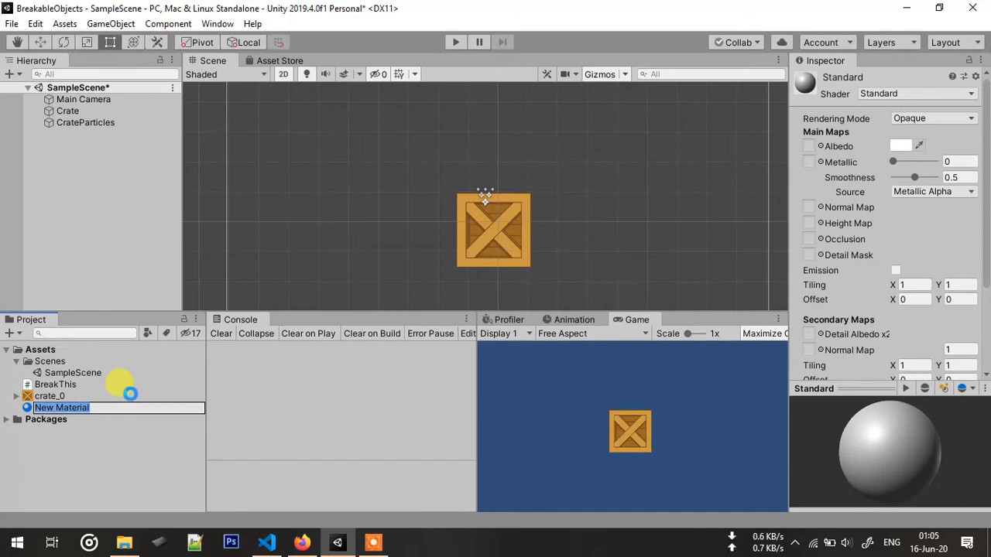
pyautogui.press('Return')
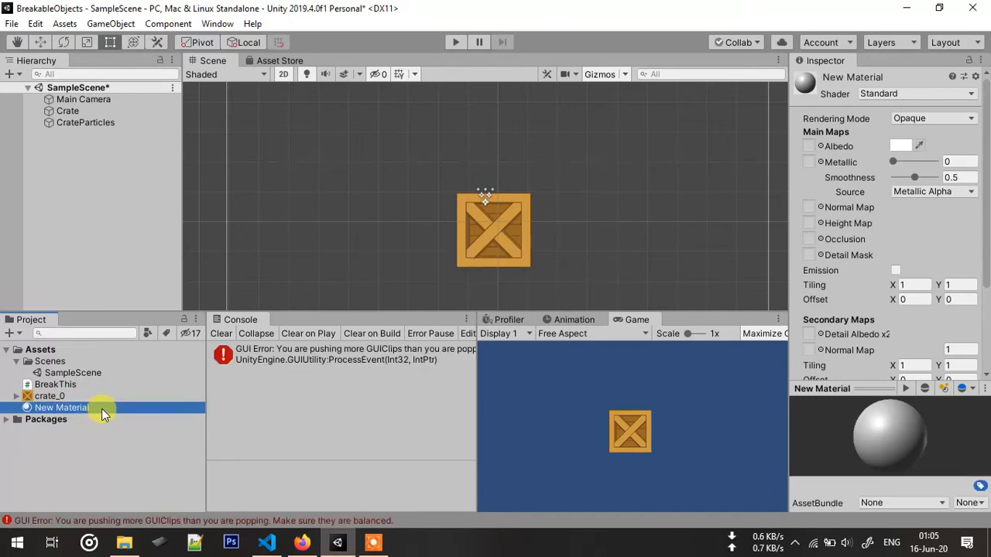
# Set the new material's shader to Unlit/Transparent and assign crate_0 as its base texture.
pyautogui.click(901, 93)
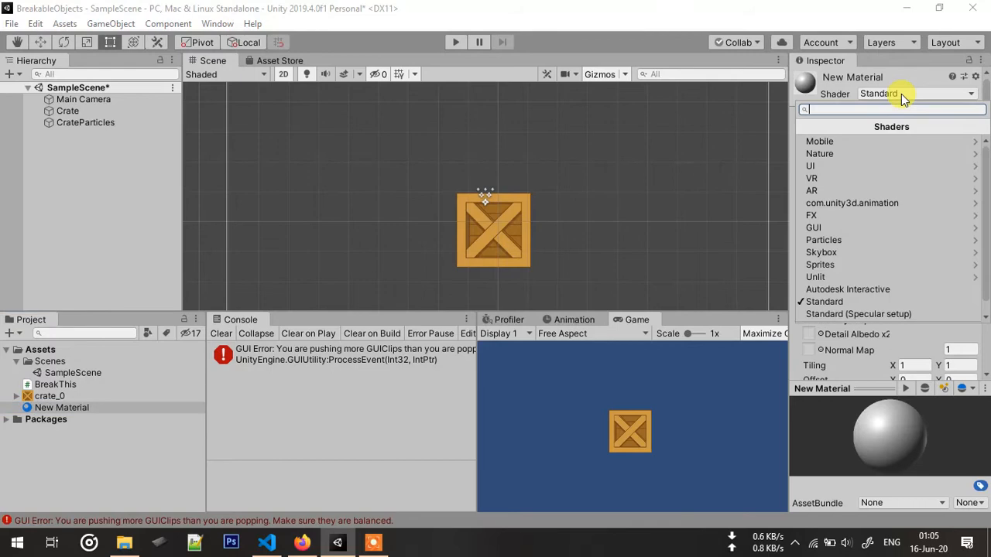
pyautogui.click(852, 277)
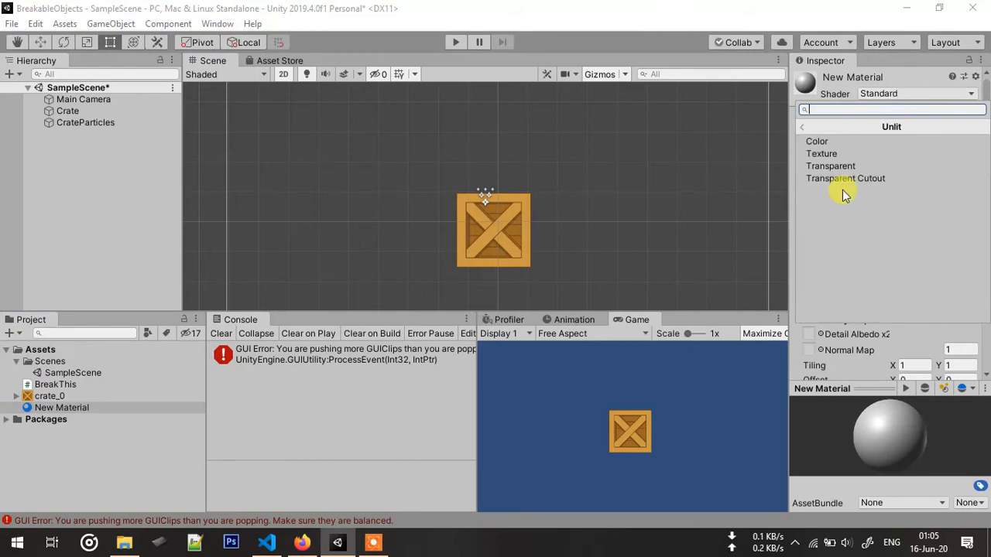
pyautogui.click(822, 167)
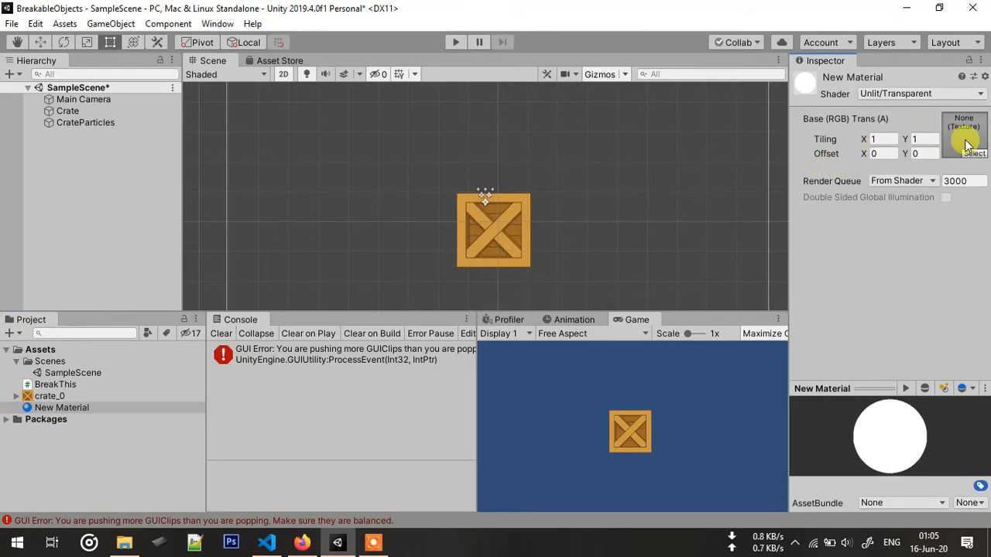
pyautogui.moveTo(44, 396); pyautogui.dragTo(964, 147)
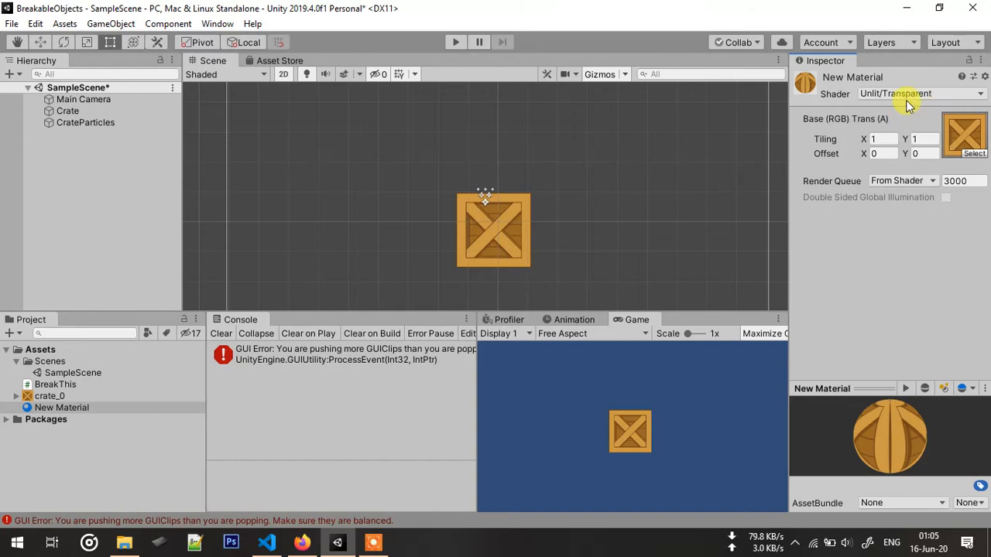
# Rename the new material as BreakMaterial.
pyautogui.click(83, 410)
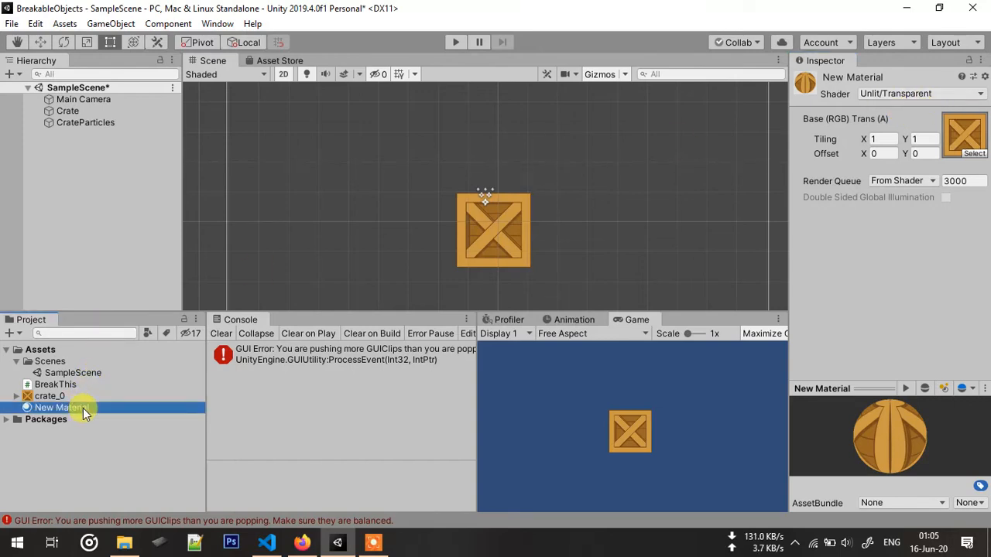
pyautogui.click(84, 413)
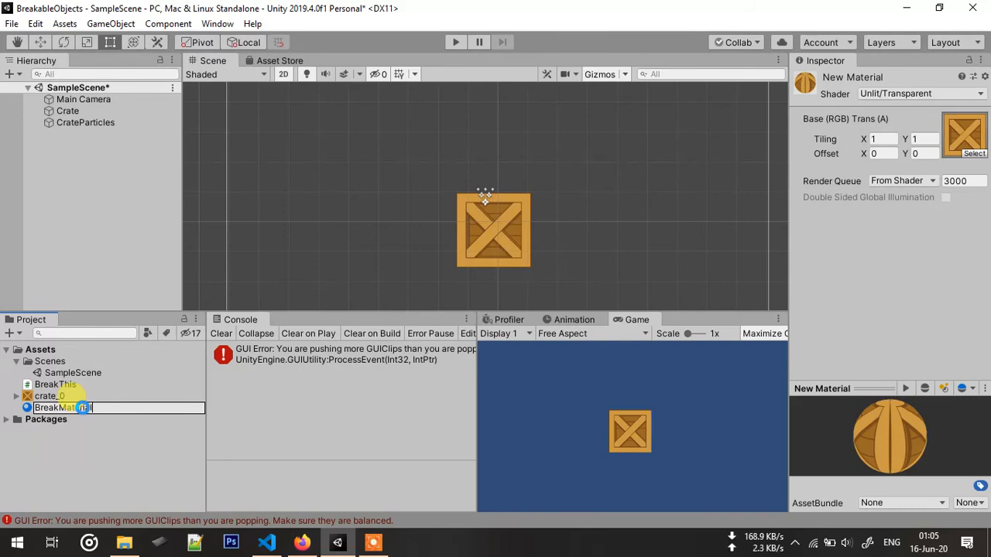
pyautogui.press('Return')
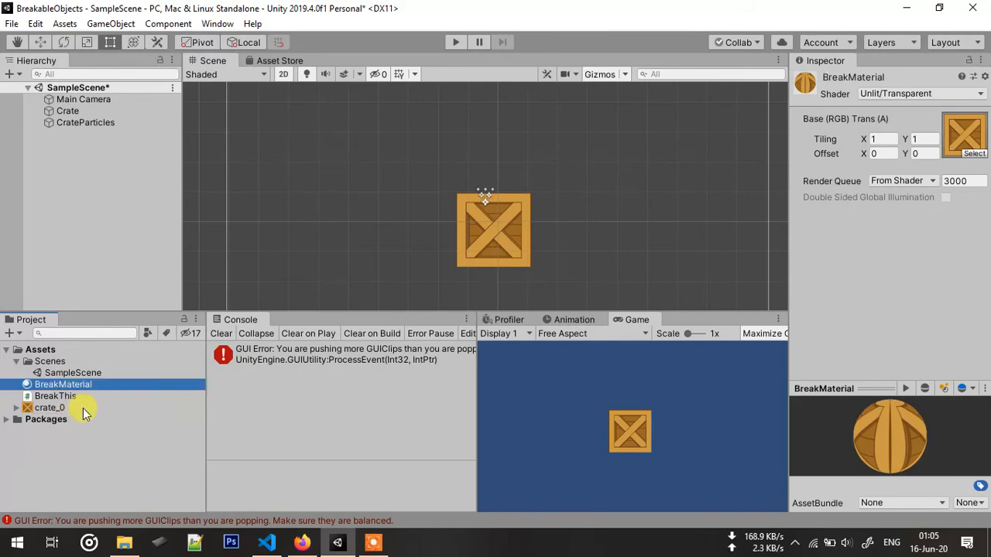
# Assign BreakMaterial as the Renderer material of CrateParticles and preview the particle effect in the scene.
pyautogui.click(85, 122)
pyautogui.scroll(-10, 837, 204)
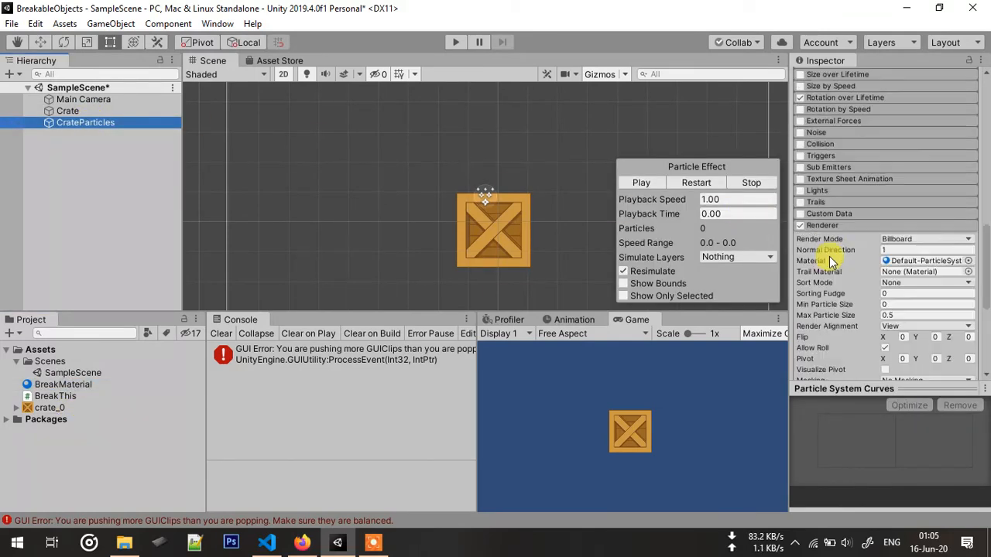
pyautogui.click(842, 225)
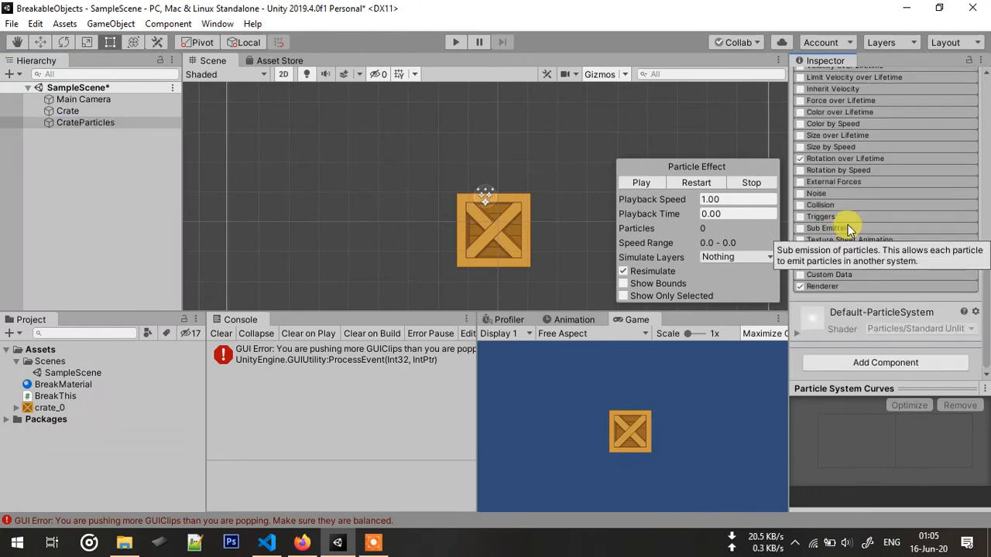
pyautogui.click(825, 285)
pyautogui.scroll(-6, 885, 209)
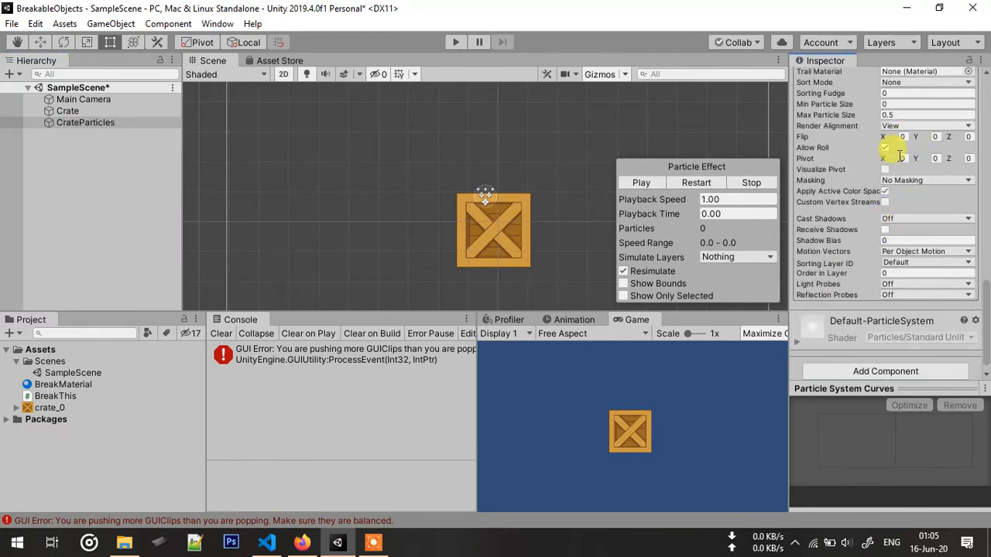
pyautogui.scroll(3, 890, 194)
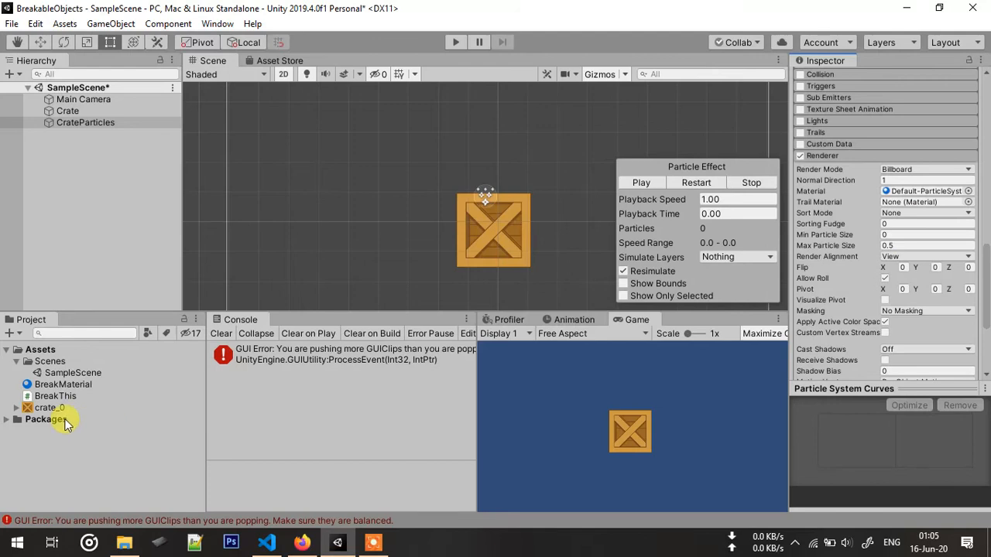
pyautogui.moveTo(58, 389); pyautogui.dragTo(915, 190)
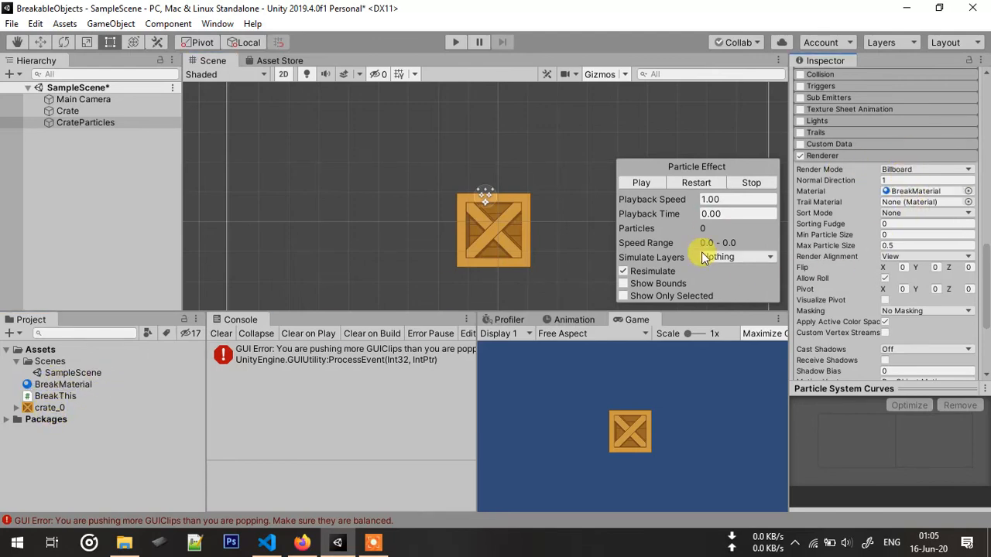
pyautogui.click(648, 185)
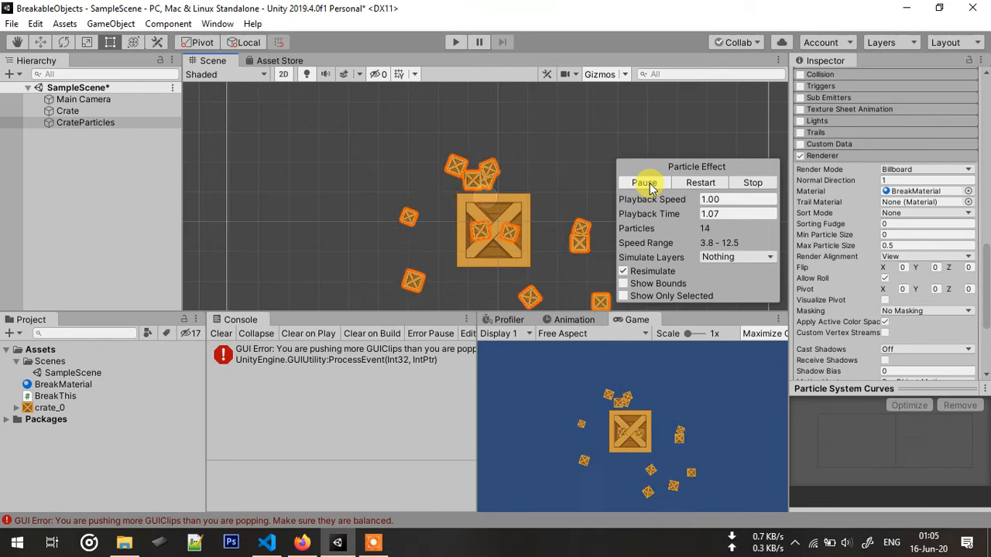
pyautogui.click(647, 184)
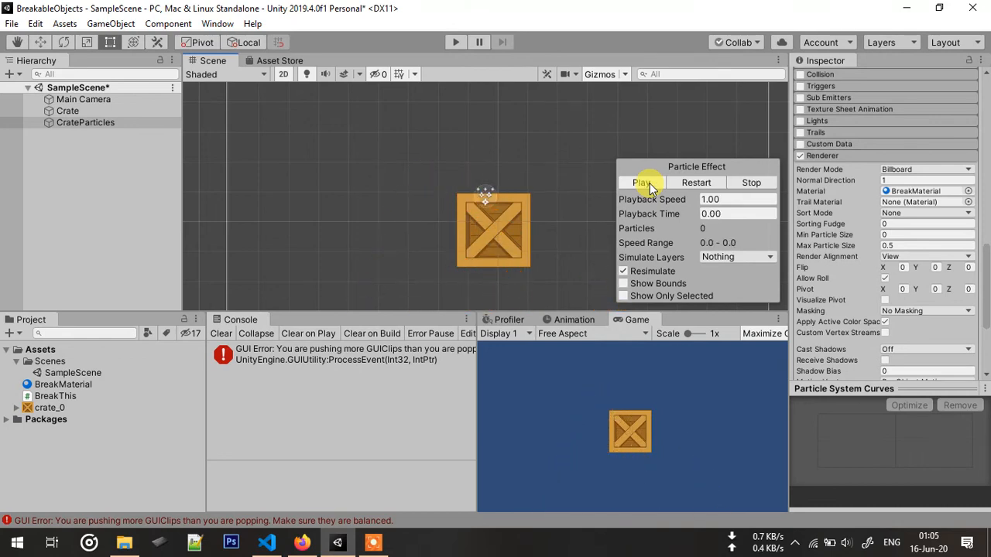
# Save CrateParticles as a prefab in the Assets folder and delete its instance from the scene.
pyautogui.click(102, 126)
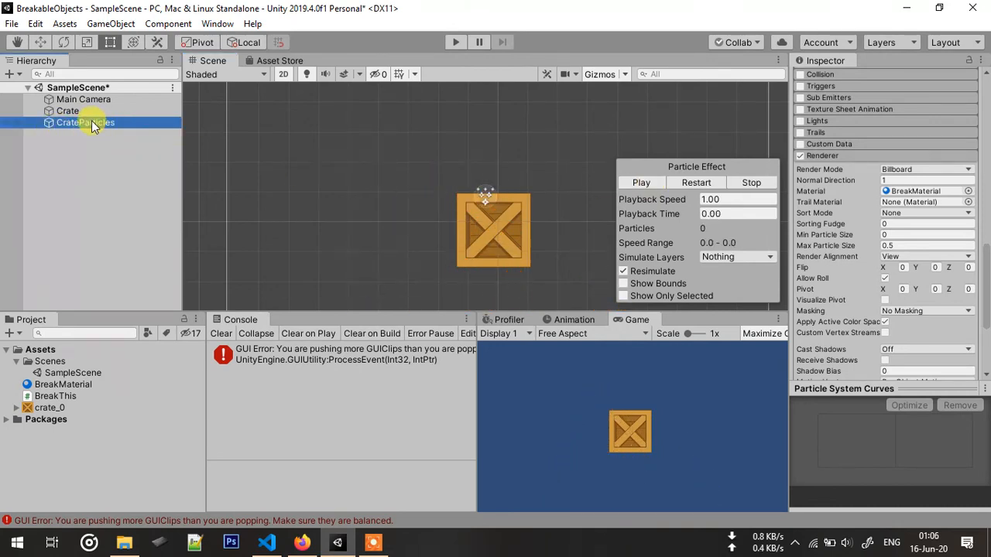
pyautogui.moveTo(92, 122); pyautogui.dragTo(72, 391)
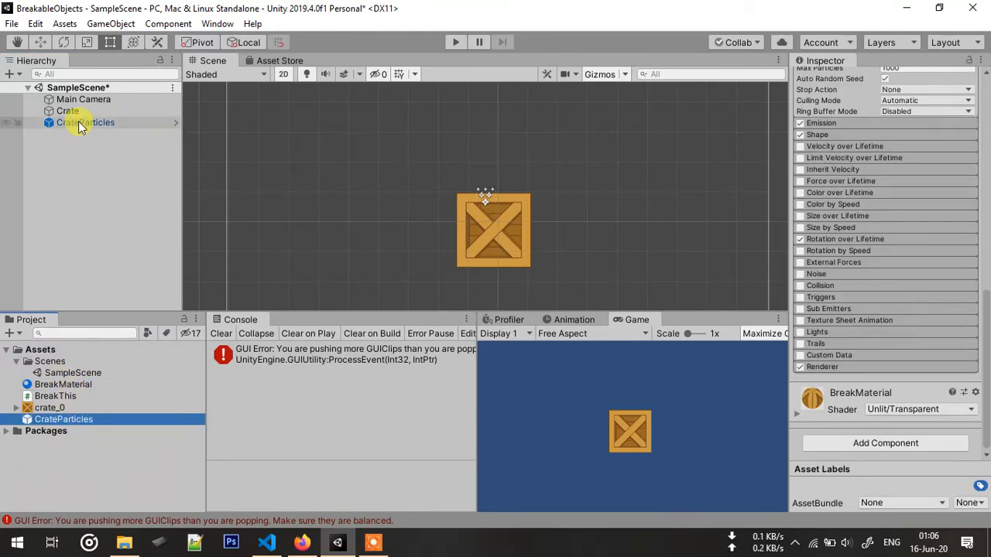
pyautogui.click(55, 125)
pyautogui.press('Delete')
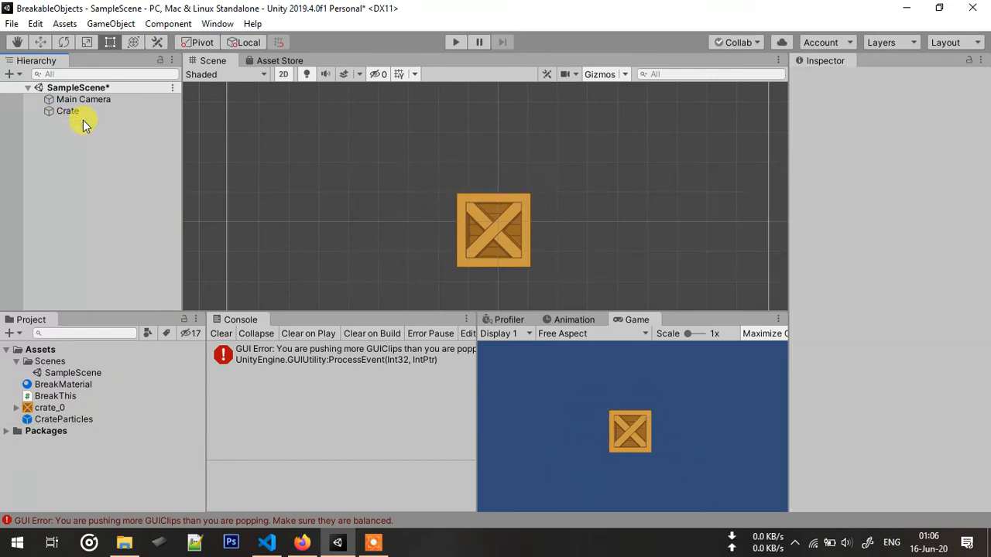
# Clear the console and open the BreakThis script attached to Crate in Visual Studio Code.
pyautogui.click(221, 334)
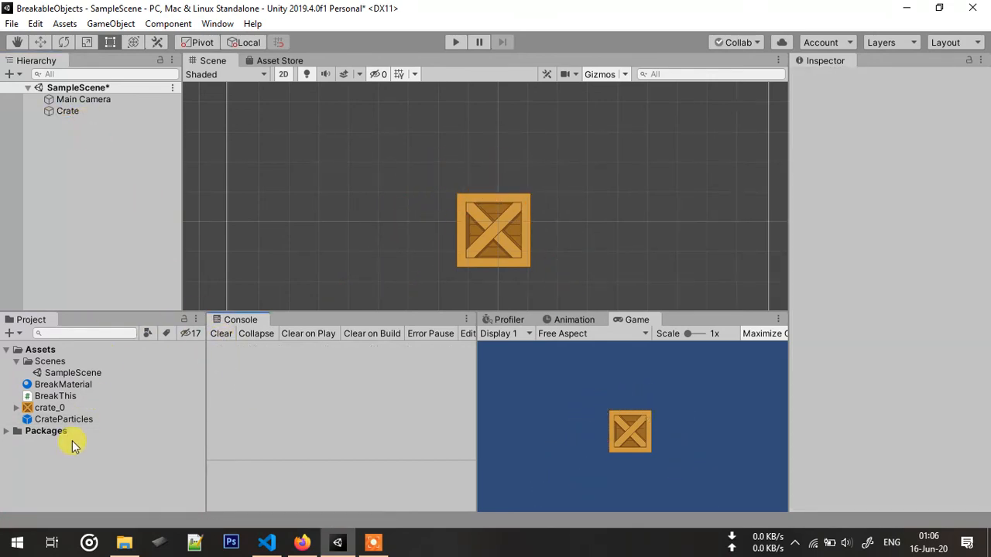
pyautogui.click(68, 397)
pyautogui.click(95, 114)
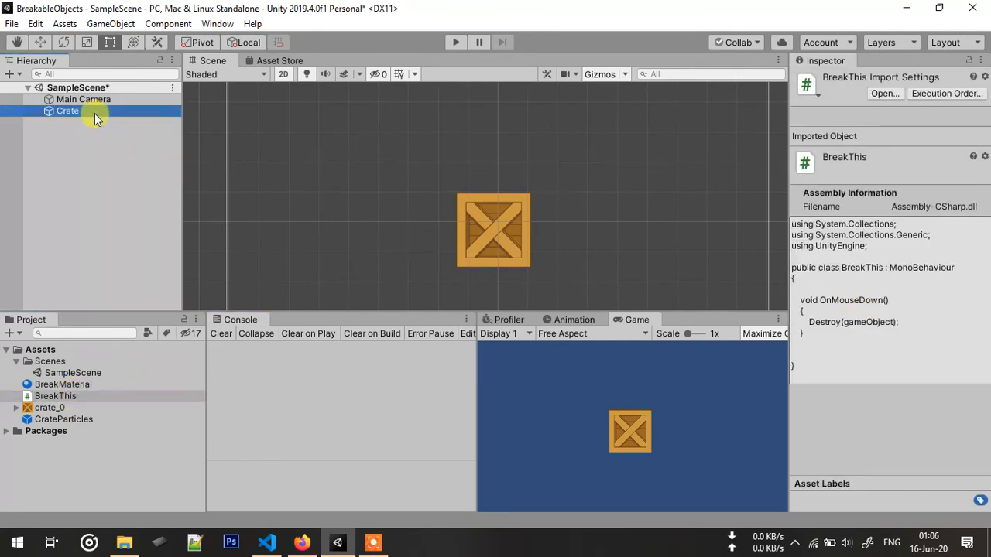
pyautogui.scroll(-5, 896, 233)
pyautogui.click(920, 425)
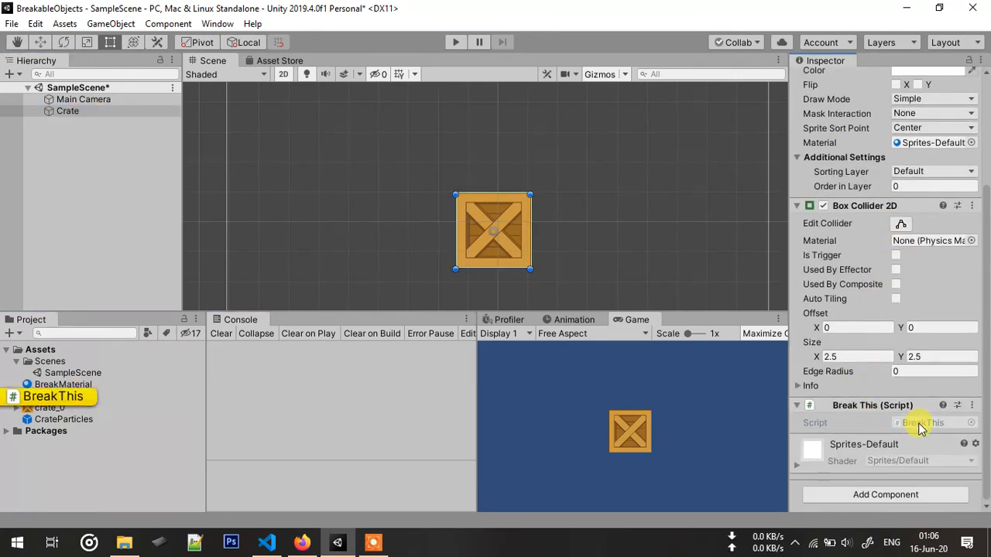
pyautogui.doubleClick(924, 423)
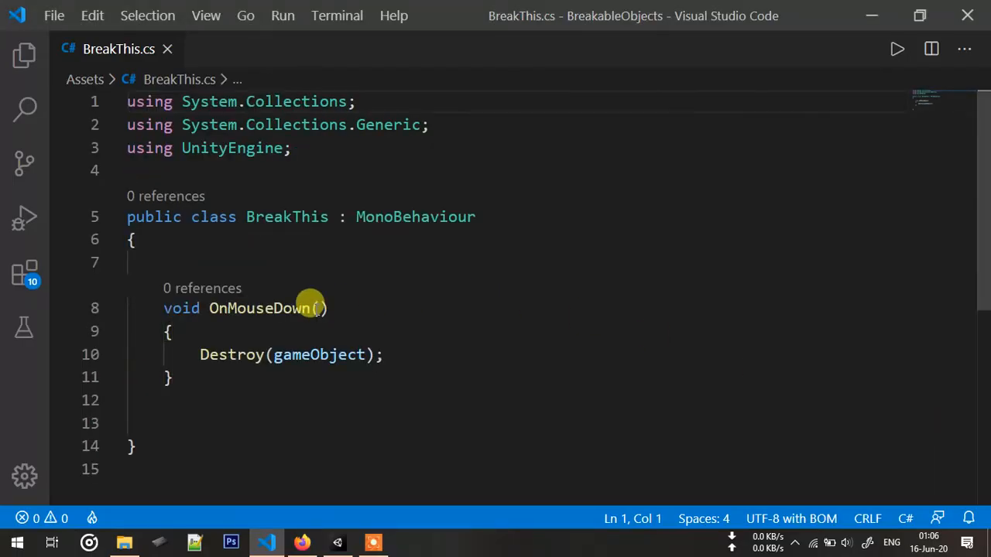
# Declare the field "public GameObject particles;" in the BreakThis class above OnMouseDown.
pyautogui.moveTo(200, 355); pyautogui.dragTo(425, 345)
pyautogui.click(425, 346)
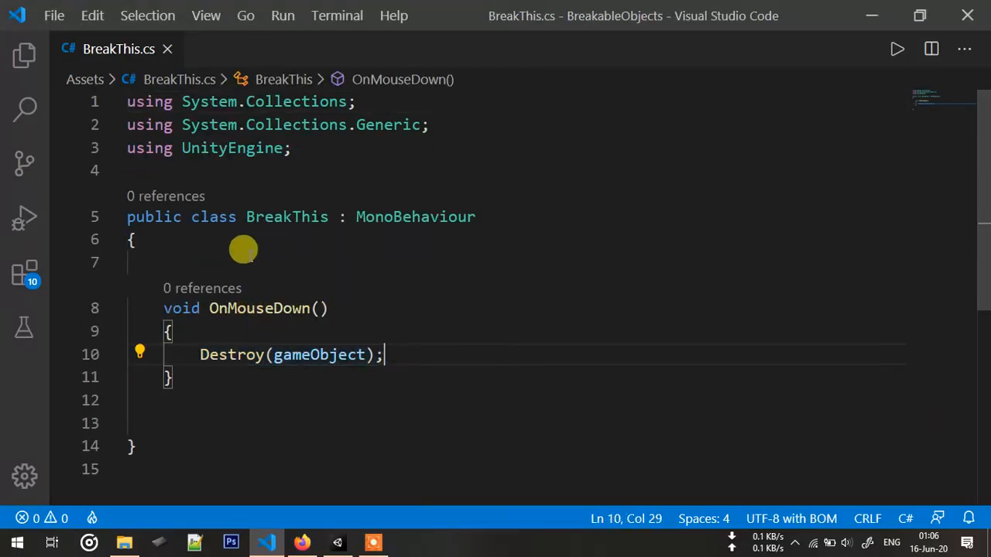
pyautogui.click(301, 239)
pyautogui.press('Return')
pyautogui.press('Return')
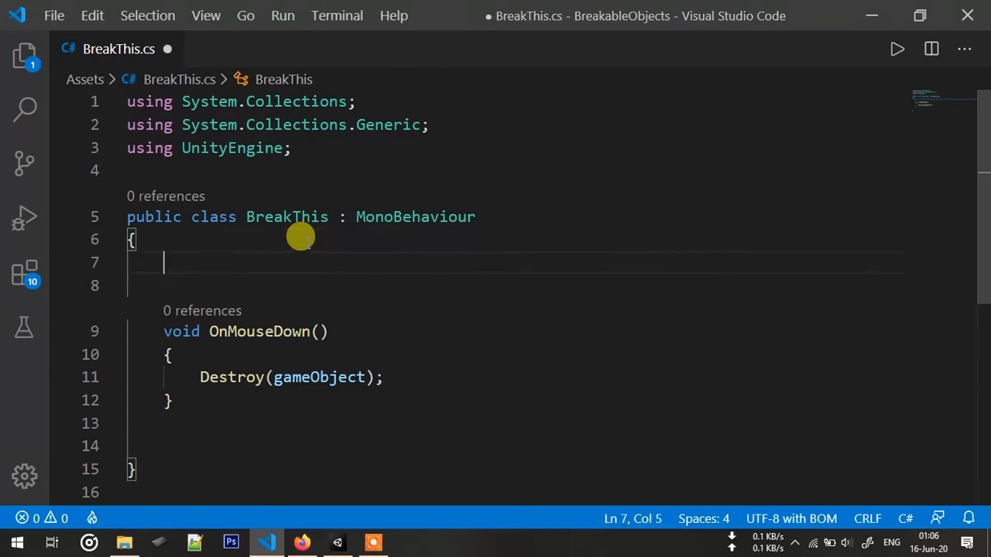
pyautogui.write('public ')
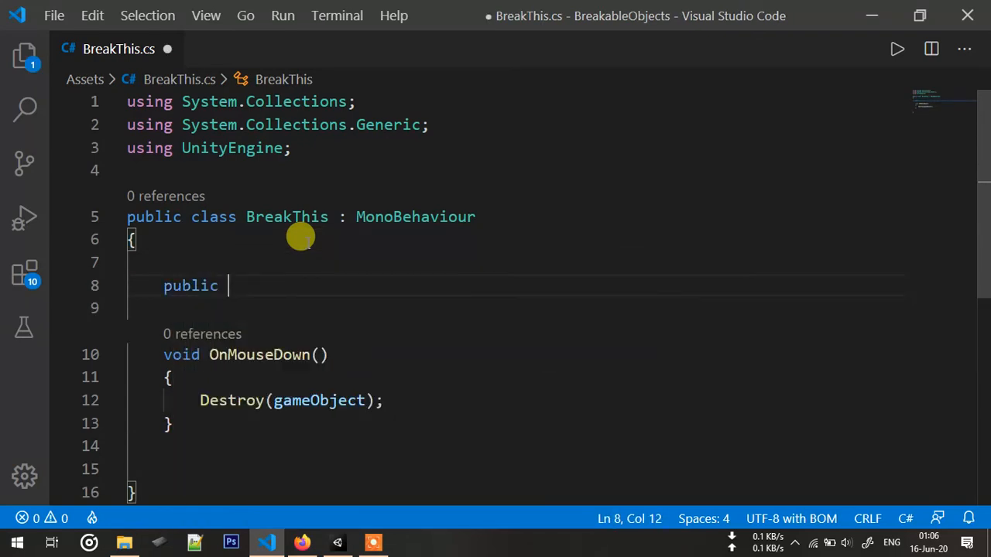
pyautogui.write('Game')
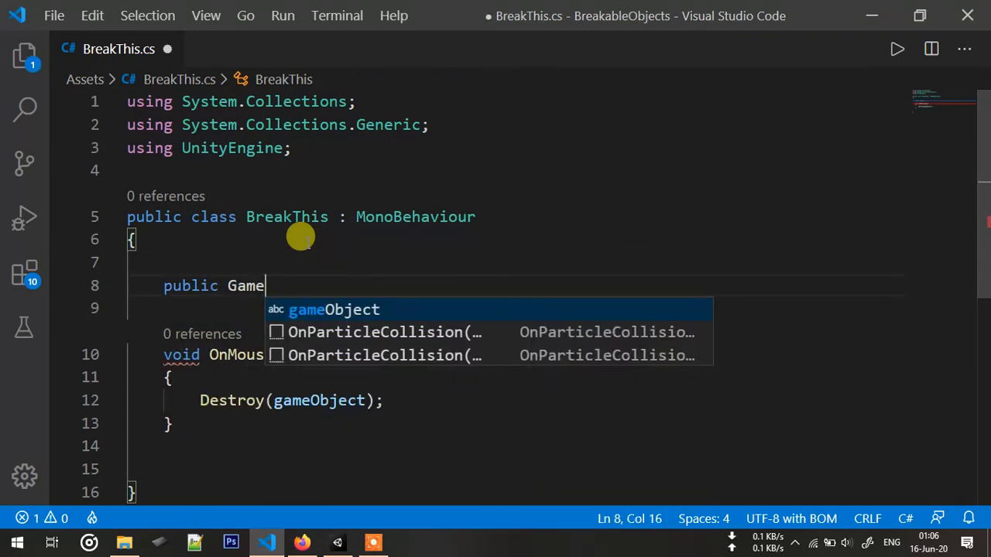
pyautogui.write('Object')
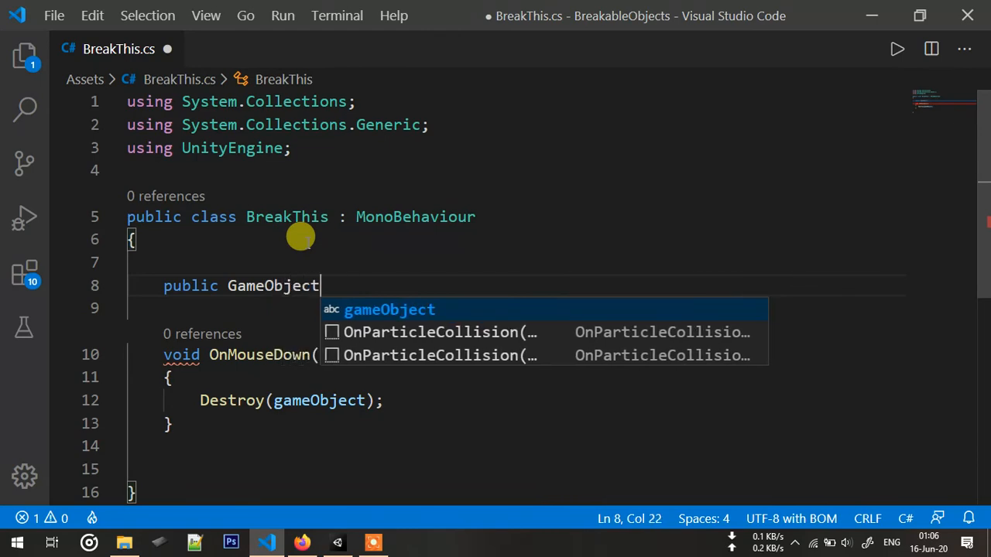
pyautogui.write(' particles')
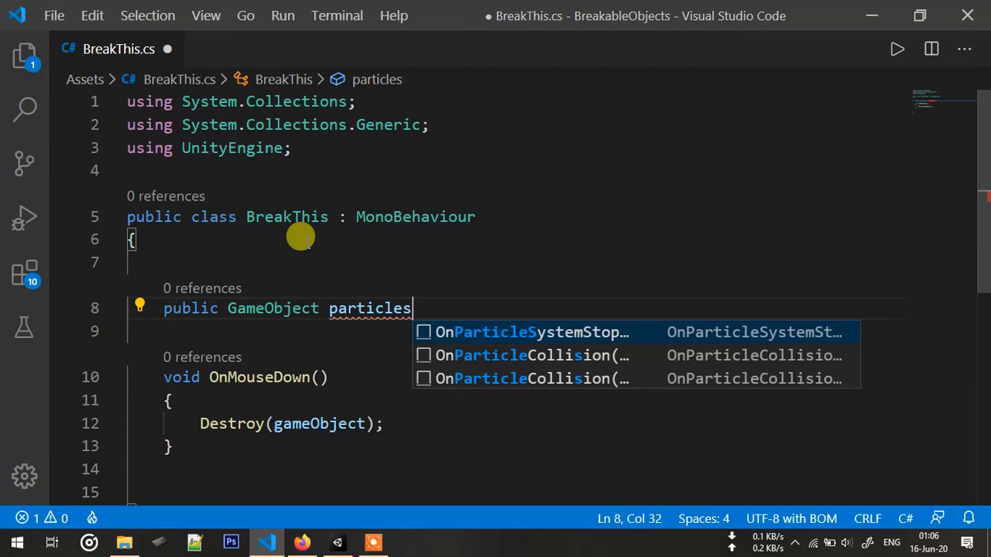
pyautogui.write(';')
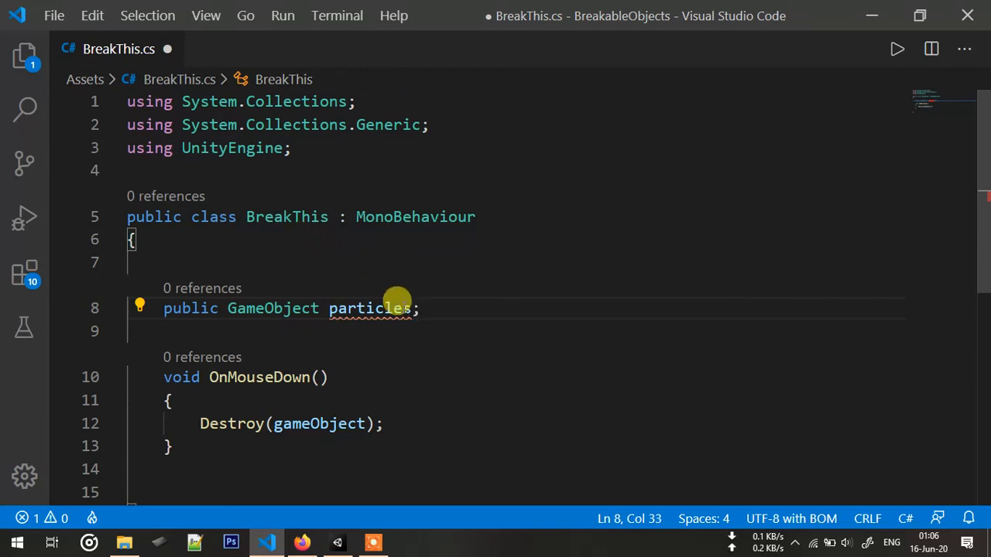
# Insert an Instantiate call with particles as its first argument above the Destroy line in OnMouseDown.
pyautogui.scroll(-1, 403, 317)
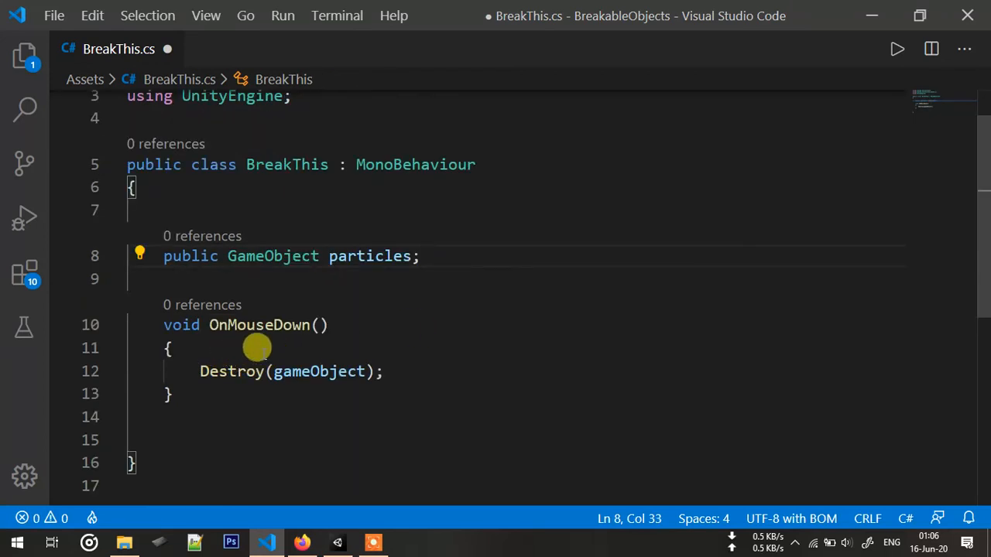
pyautogui.click(350, 343)
pyautogui.press('Return')
pyautogui.write('Ins')
pyautogui.press('BackSpace')
pyautogui.press('BackSpace')
pyautogui.write('n')
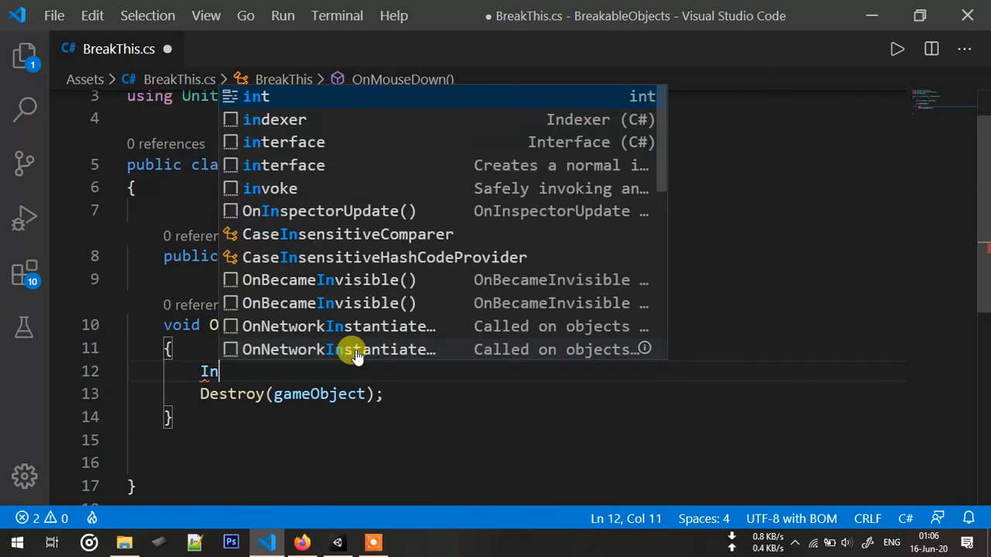
pyautogui.write('sta')
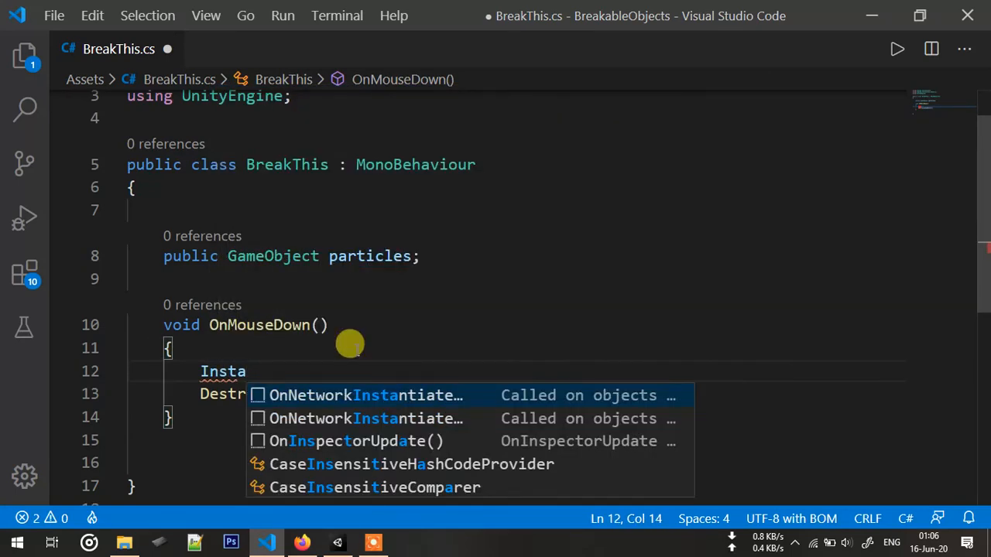
pyautogui.write('ntiate')
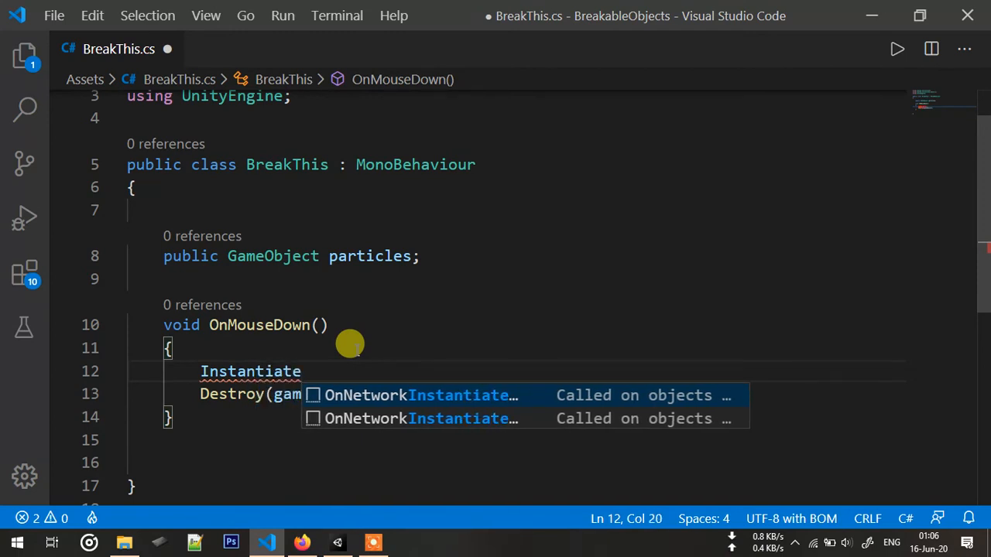
pyautogui.write('(')
pyautogui.write('parti')
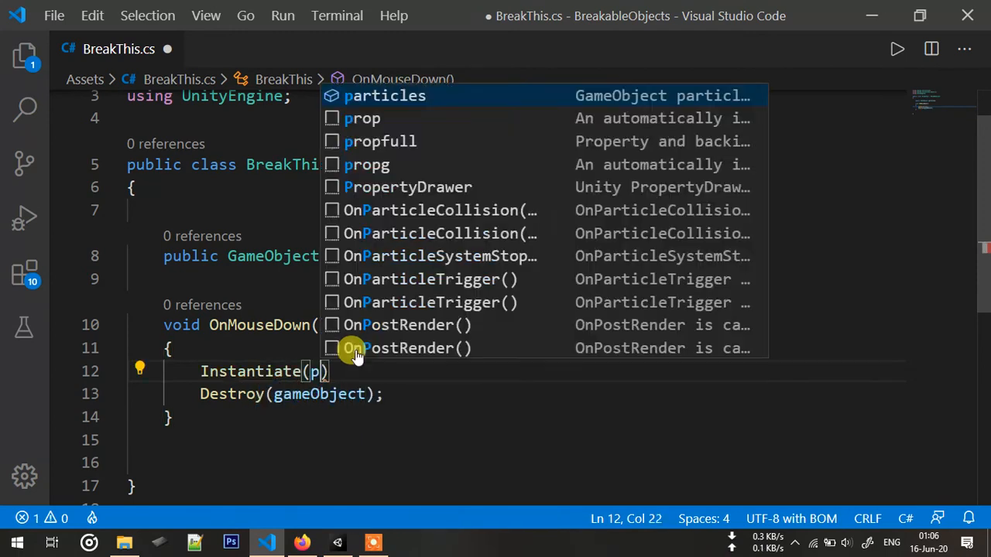
pyautogui.press('Tab')
pyautogui.write(',')
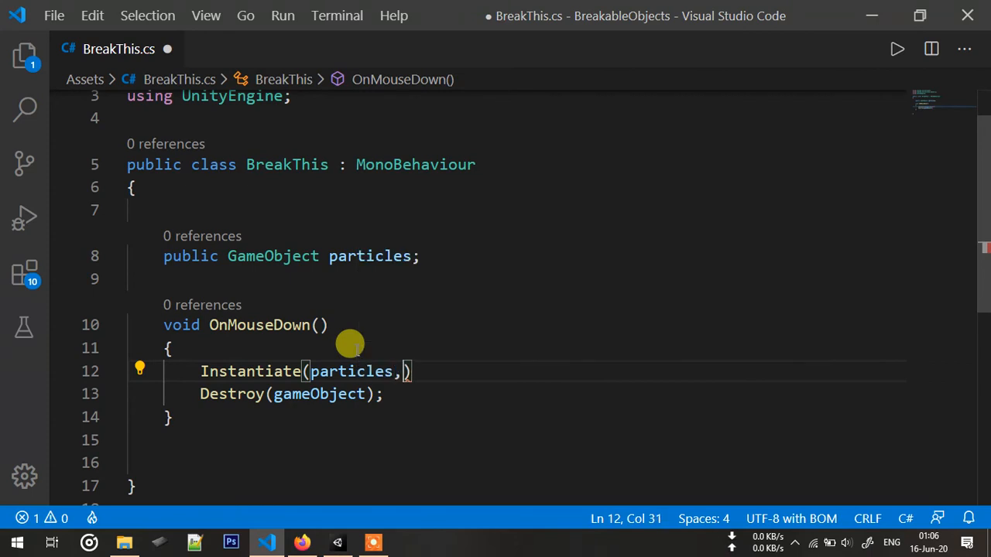
# Complete the Instantiate call with the arguments transform.position and transform.rotation, and save the BreakThis script.
pyautogui.write(' tran')
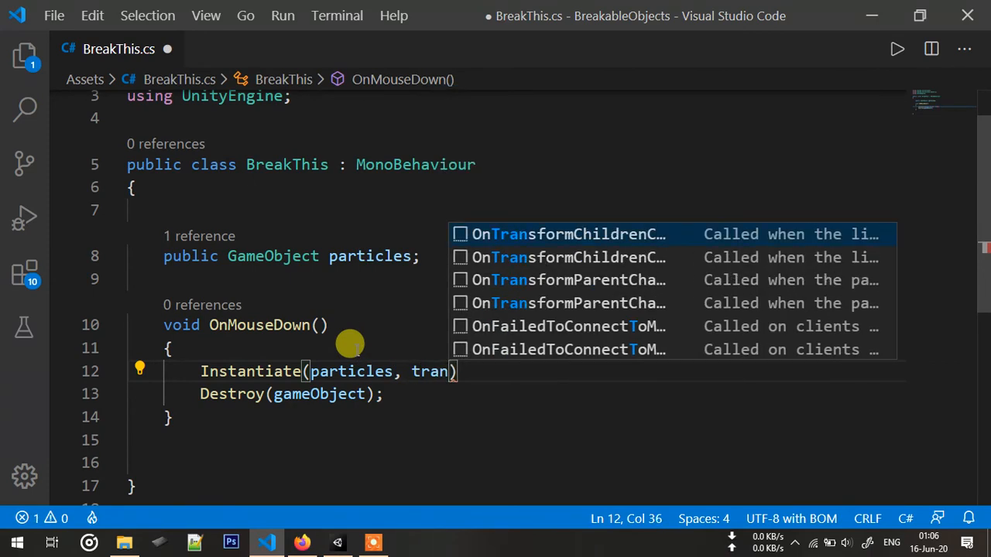
pyautogui.write('sform.pos')
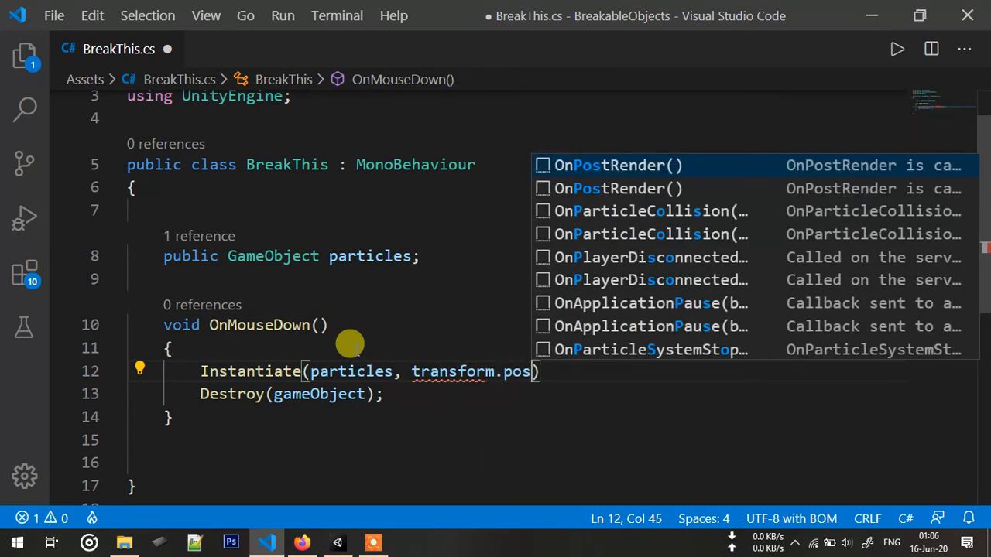
pyautogui.write('tion')
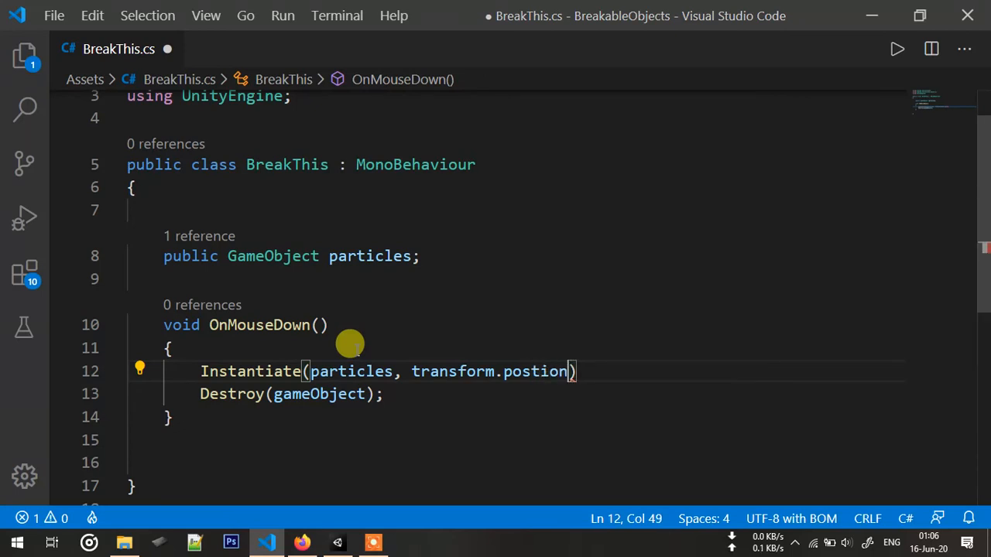
pyautogui.write('ition')
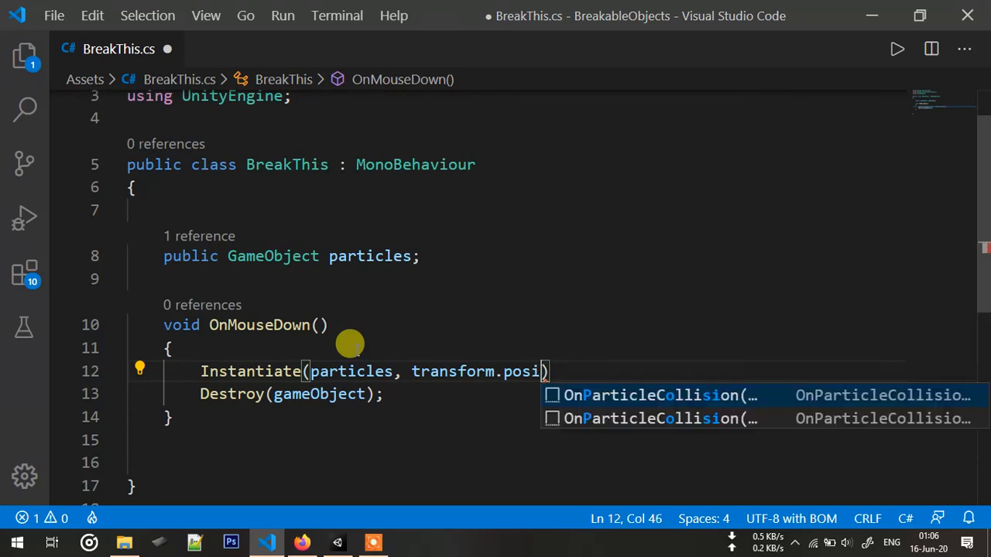
pyautogui.write(', trans')
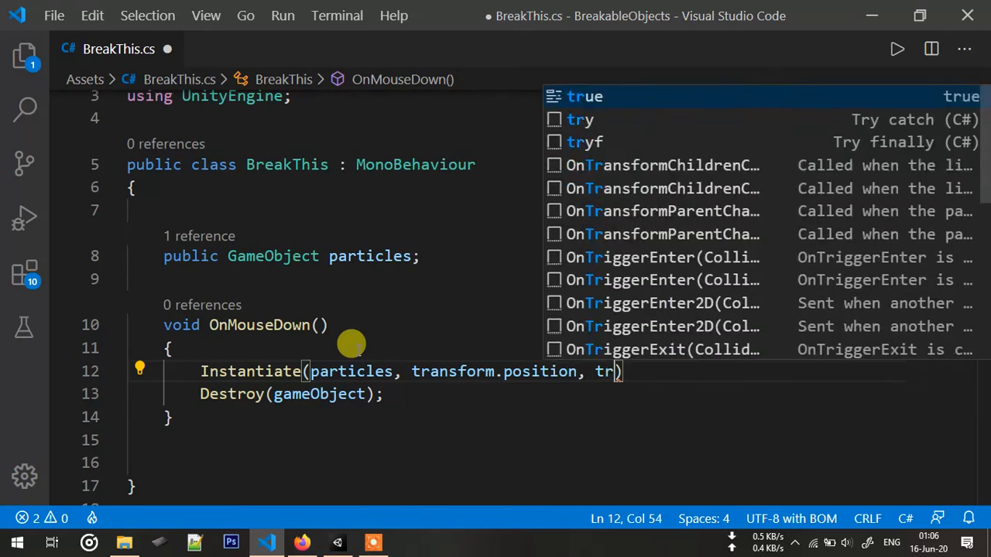
pyautogui.write('form.rotation')
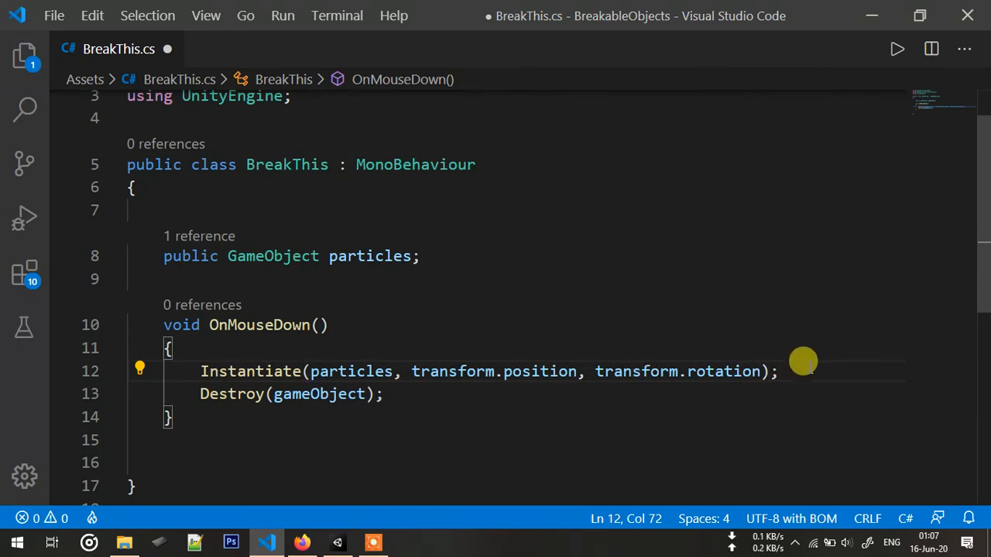
pyautogui.hotkey('ctrl', 's')
# Switch back to Unity and assign the CrateParticles prefab to the Particles field of Crate's Break This script.
pyautogui.click(878, 11)
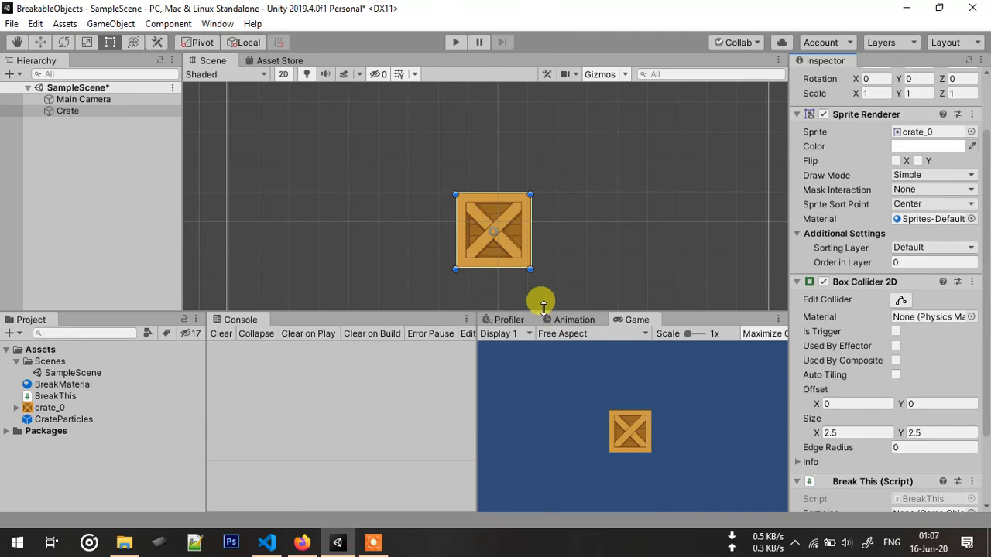
pyautogui.click(80, 114)
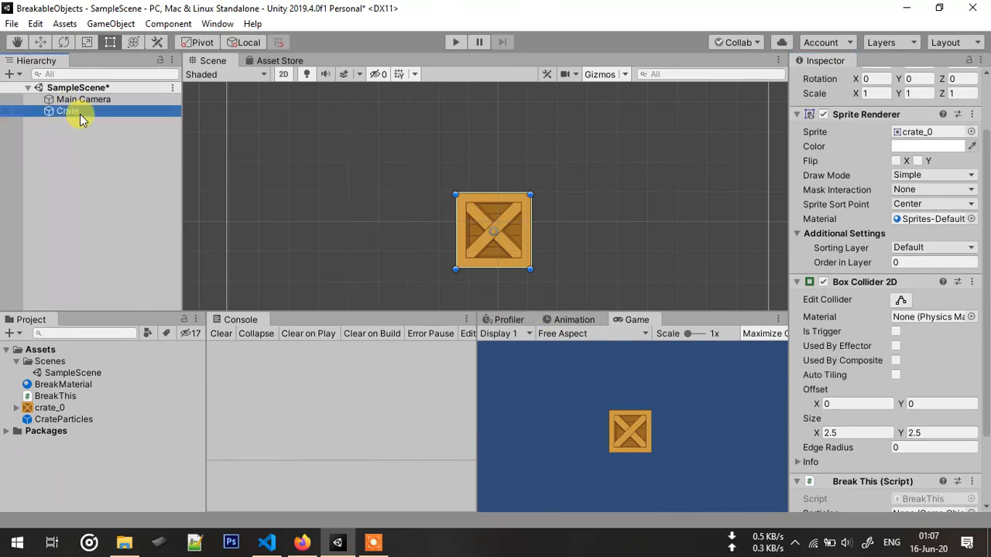
pyautogui.scroll(-3, 845, 239)
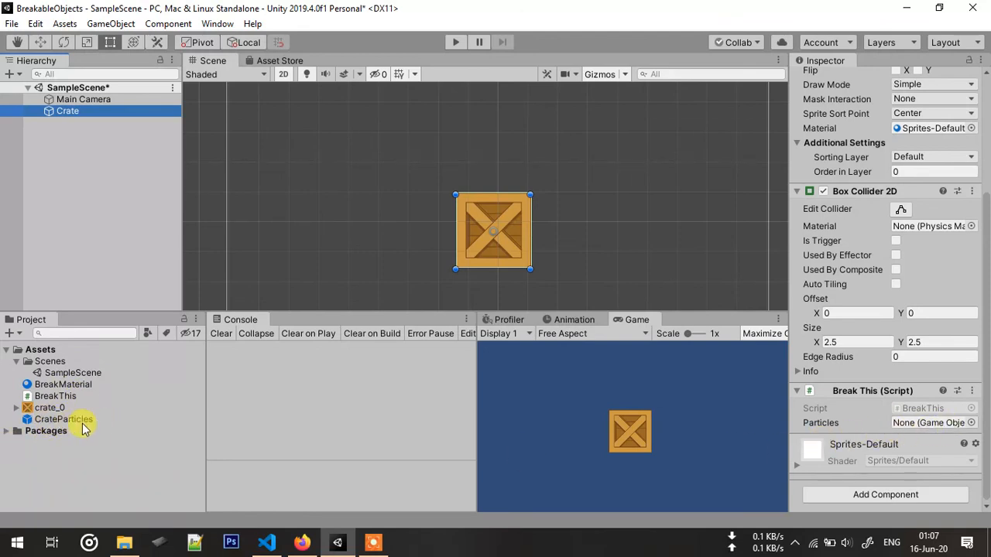
pyautogui.moveTo(64, 424); pyautogui.dragTo(903, 428)
# Play the scene, break the crate to test the particle effect, and stop playback.
pyautogui.click(456, 42)
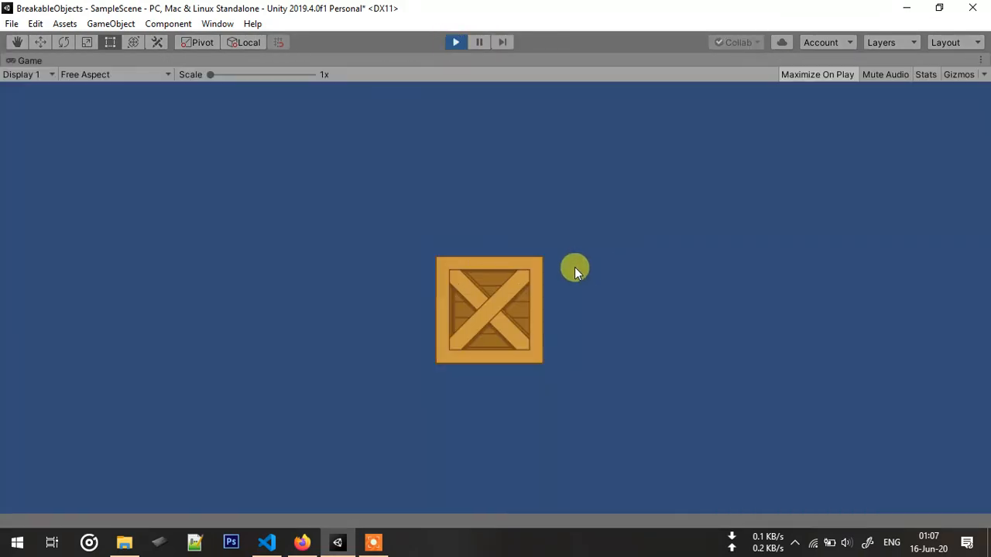
pyautogui.click(491, 299)
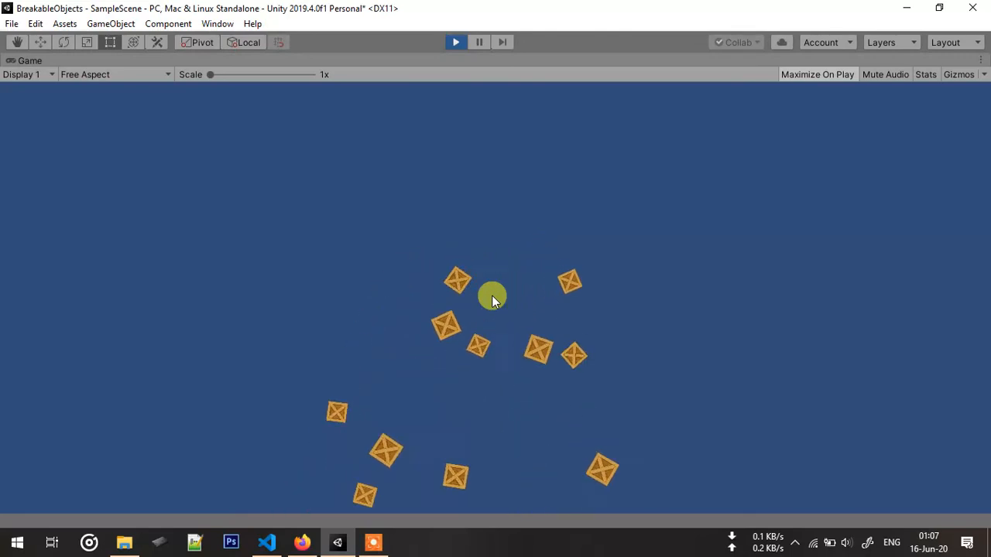
pyautogui.click(450, 42)
# Duplicate Crate twice and place one copy on each side of the original, slightly higher in the scene.
pyautogui.click(68, 111)
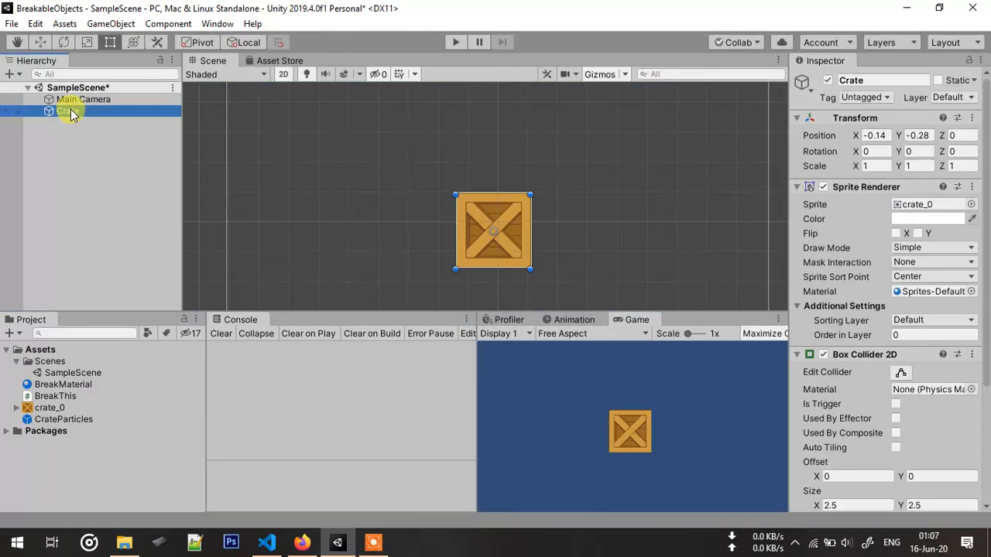
pyautogui.hotkey('ctrl', 'd')
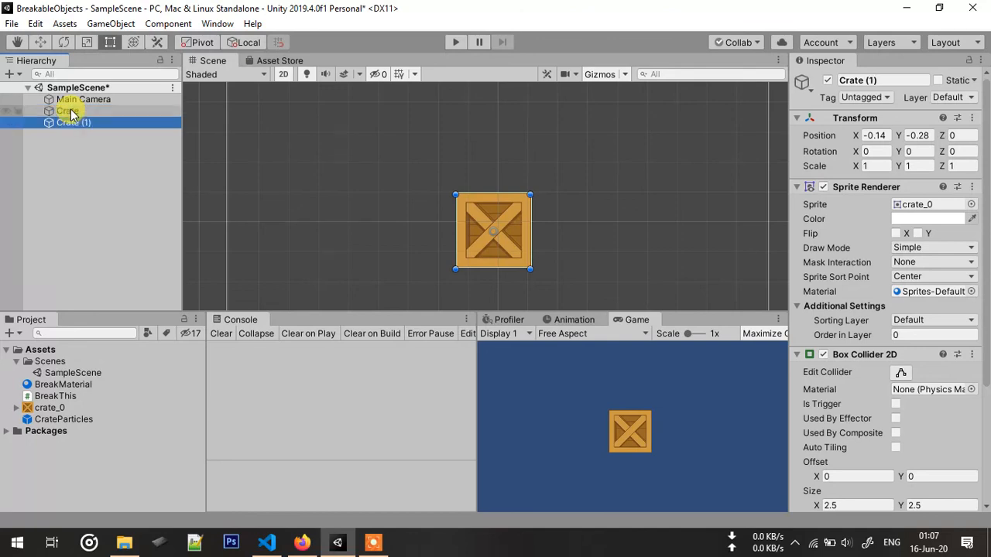
pyautogui.moveTo(509, 214); pyautogui.dragTo(352, 206)
pyautogui.hotkey('ctrl', 'd')
# Play the scene, break all three crates one after another, and stop playback.
pyautogui.click(457, 44)
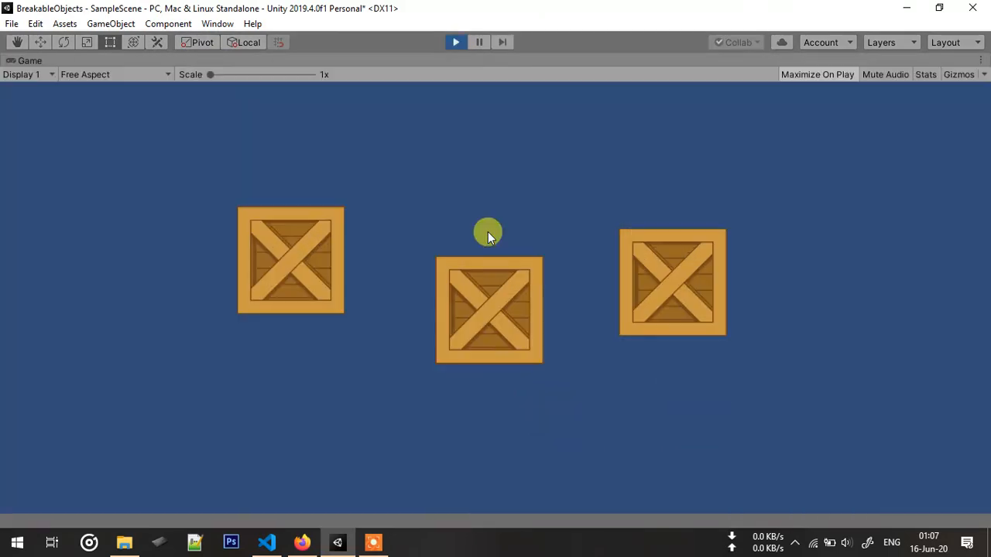
pyautogui.click(337, 259)
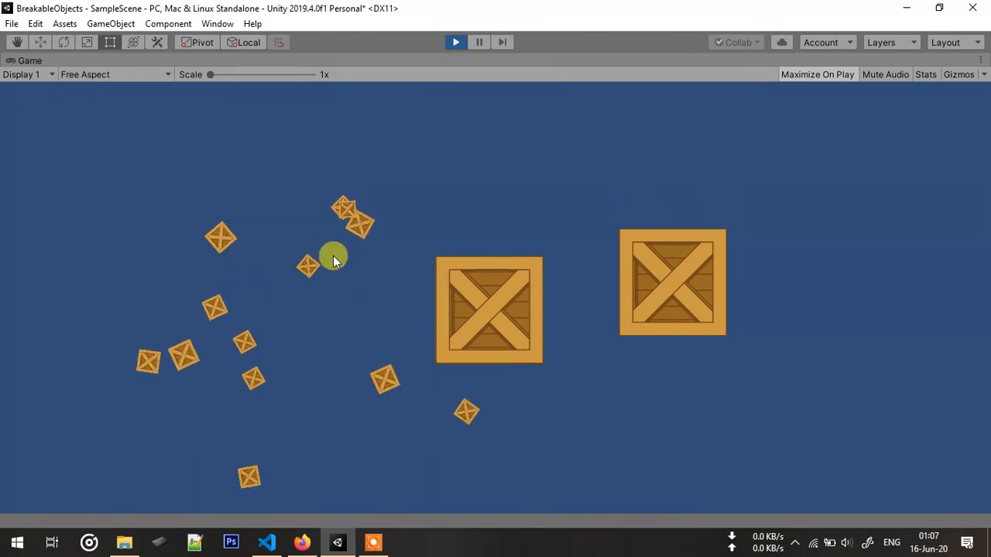
pyautogui.click(481, 278)
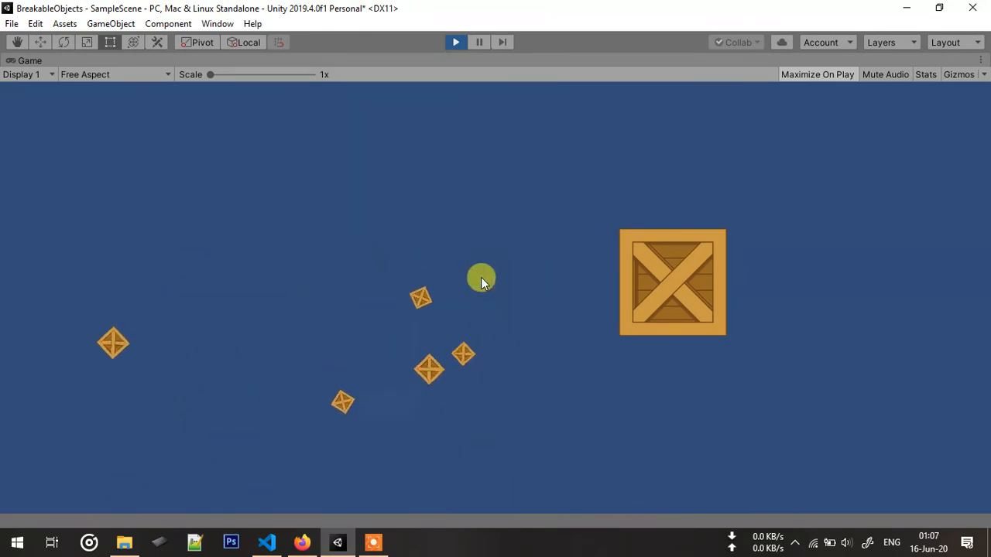
pyautogui.click(660, 274)
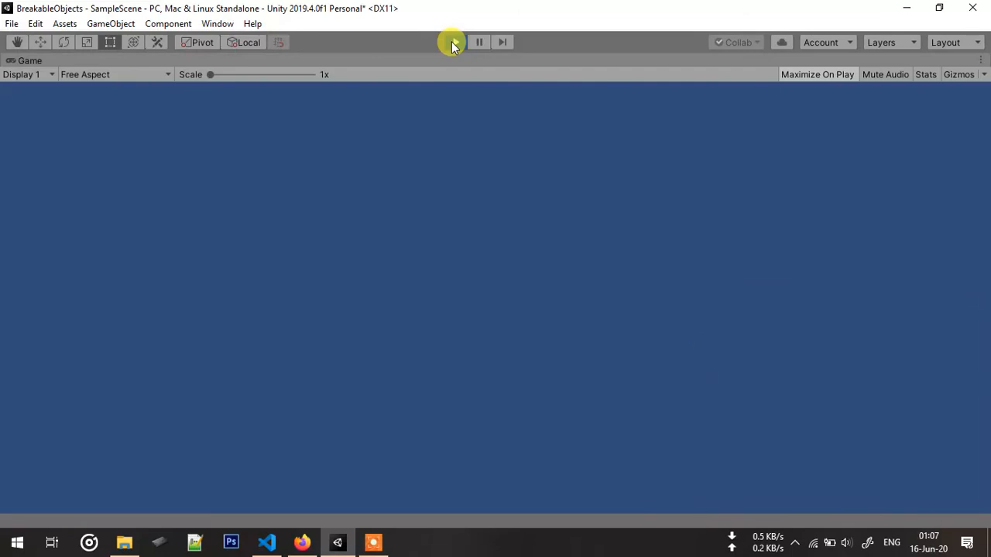
pyautogui.click(453, 43)
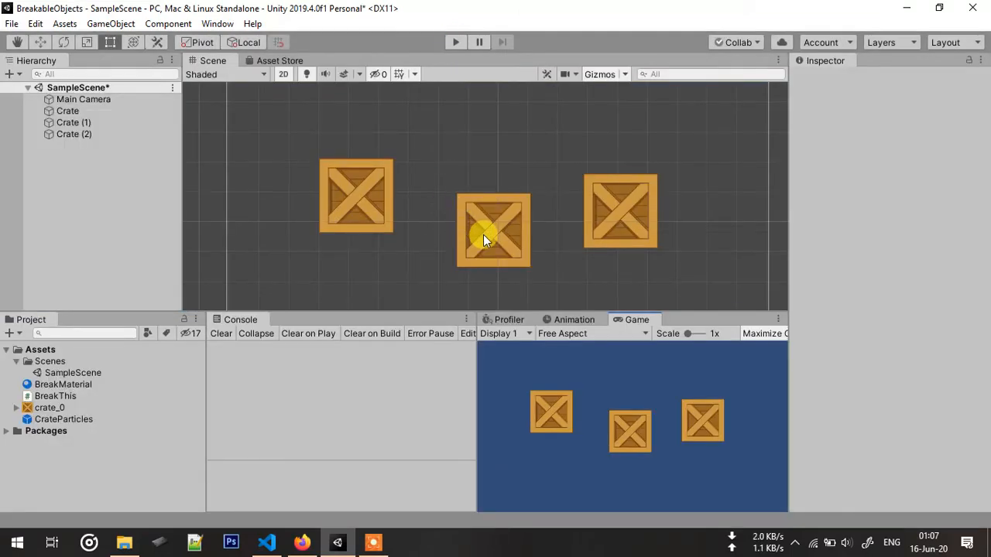